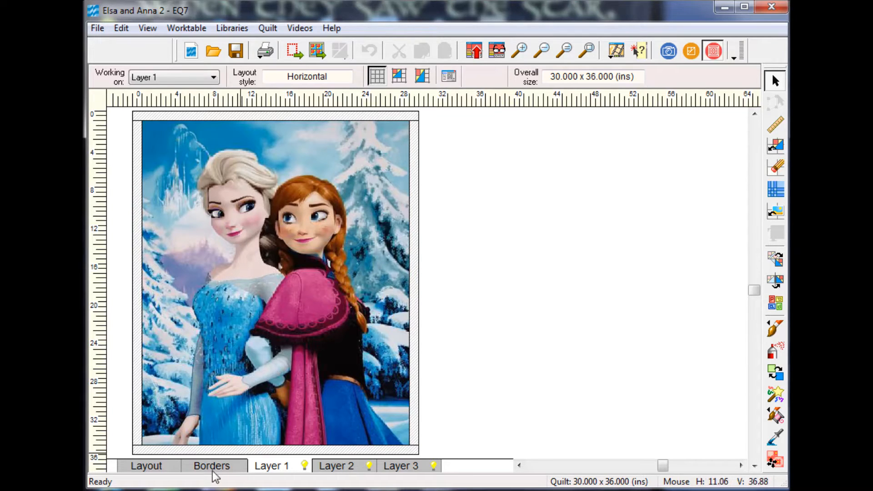
# Add a second border around the quilt and set its style to Tile Squares.
pyautogui.click(226, 467)
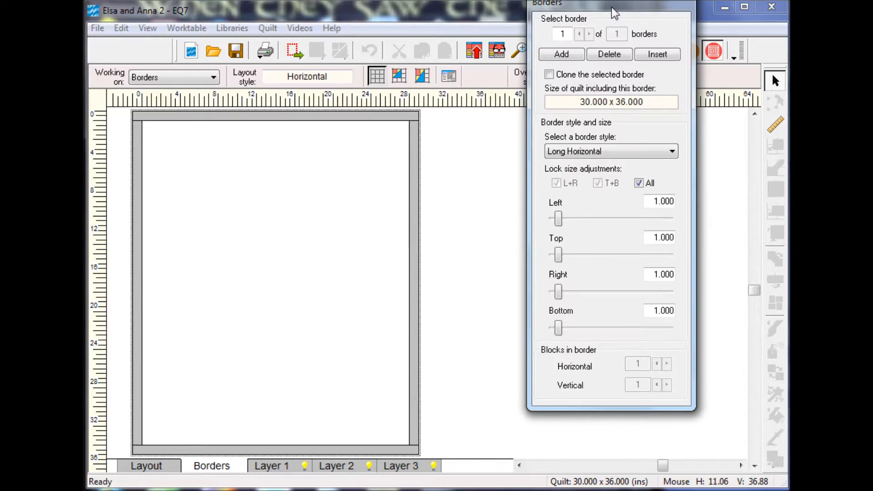
pyautogui.moveTo(612, 7); pyautogui.dragTo(615, 29)
pyautogui.click(564, 81)
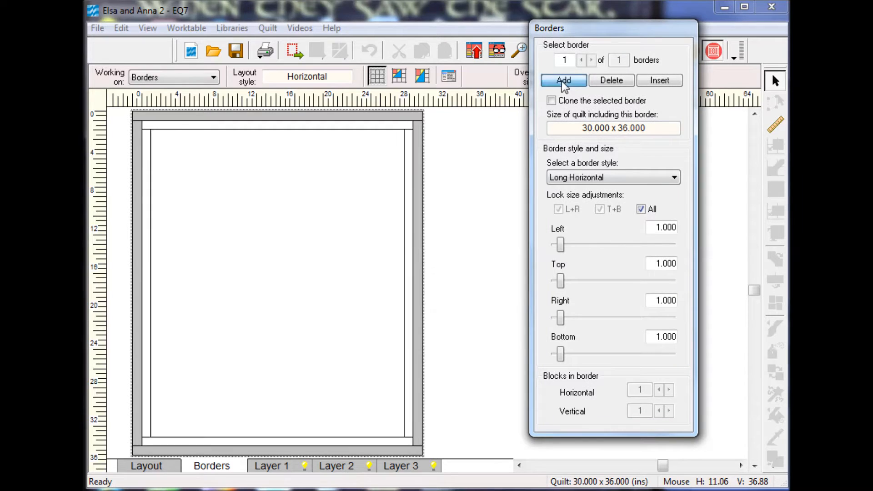
pyautogui.click(675, 179)
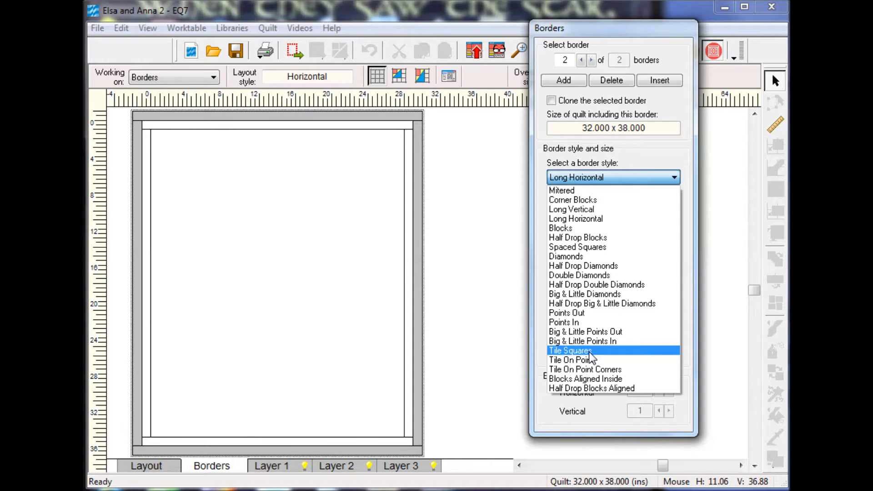
pyautogui.click(589, 354)
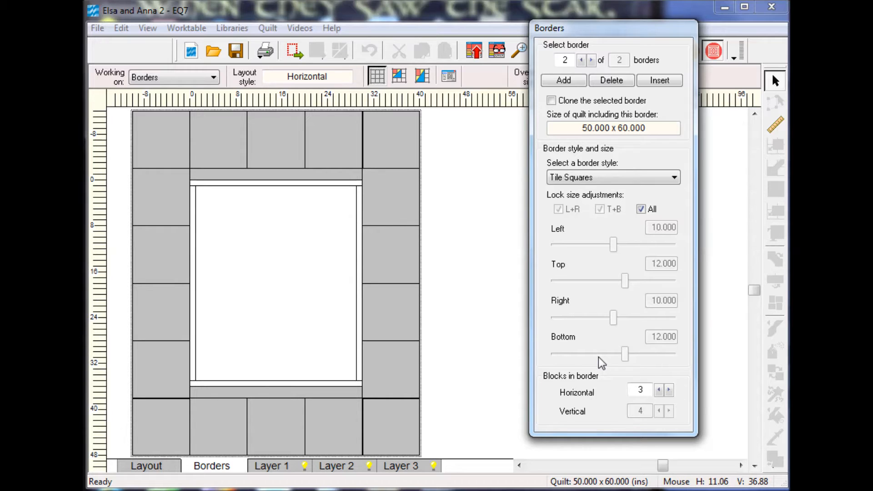
# Set the outer border's horizontal block count to 5 and return to Layer 1 of the quilt.
pyautogui.click(670, 389)
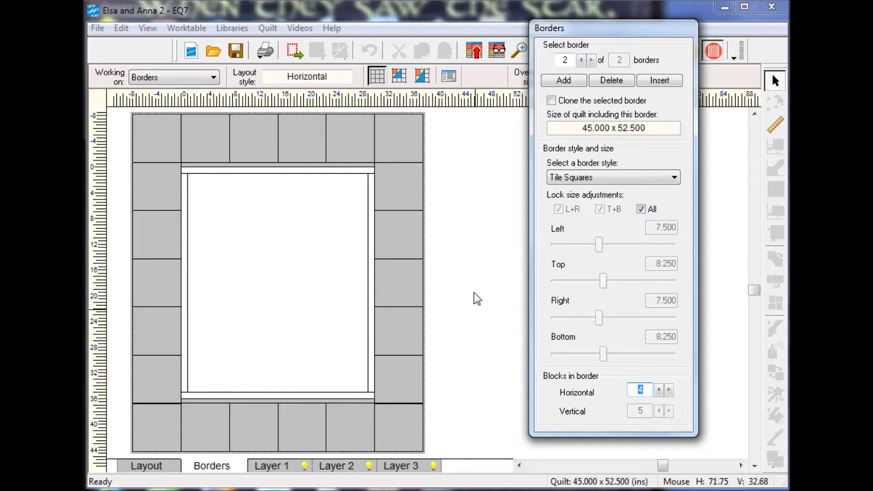
pyautogui.click(670, 389)
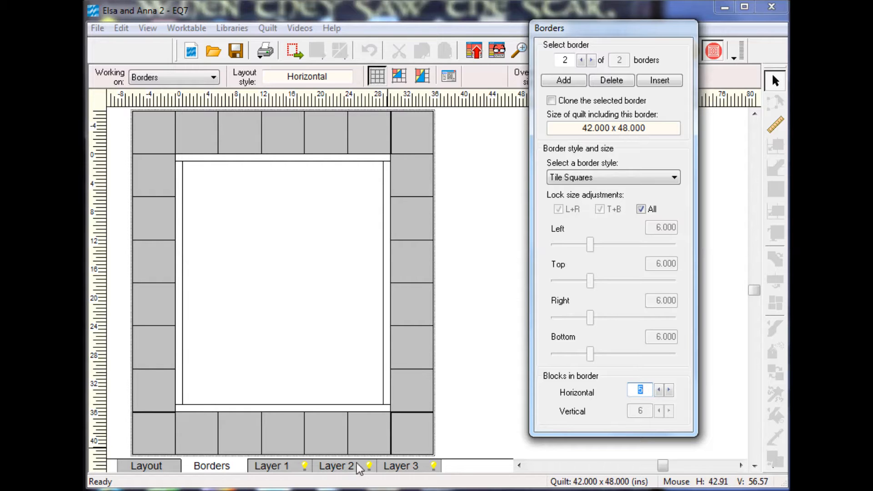
pyautogui.click(279, 464)
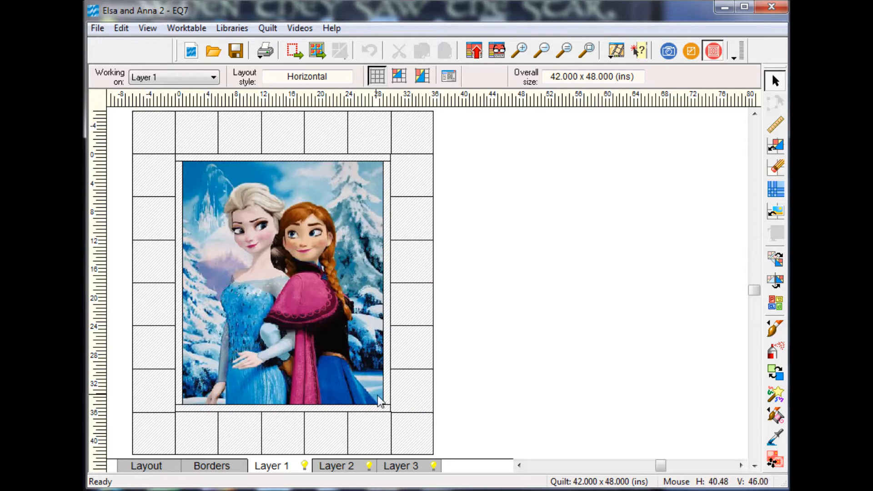
# Switch to the block worktable and start a new EasyDraw block.
pyautogui.click(192, 30)
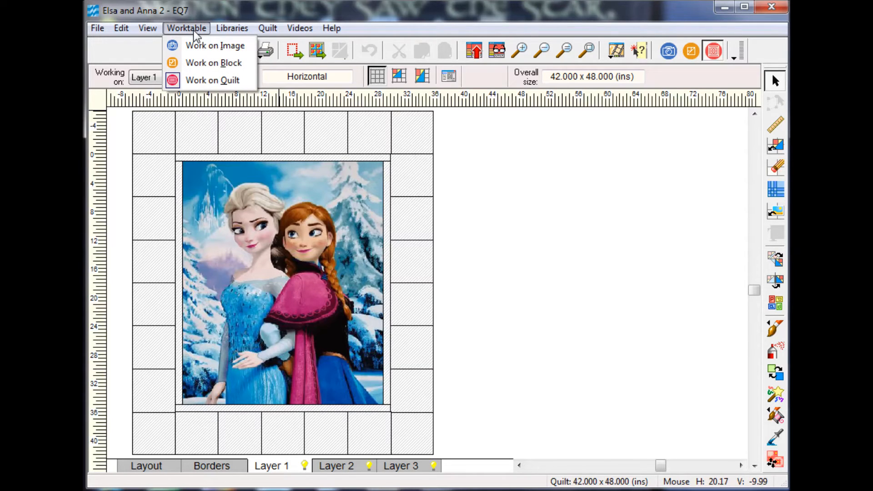
pyautogui.click(209, 65)
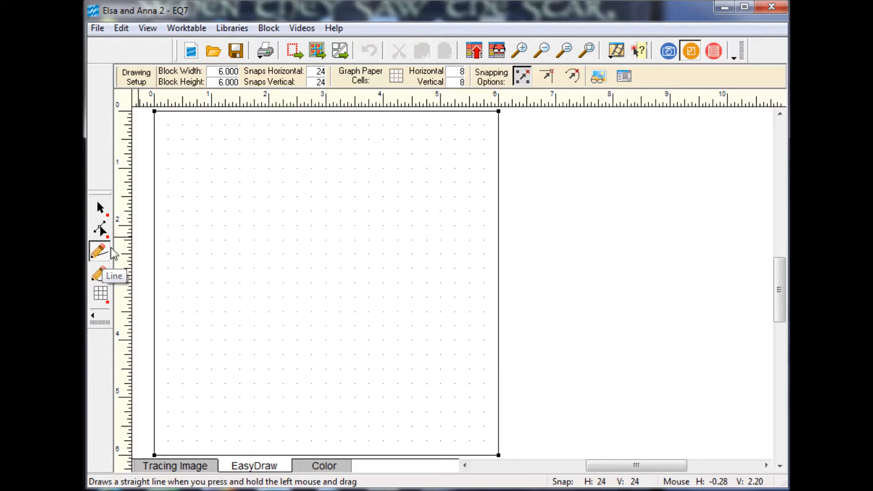
pyautogui.click(271, 29)
pyautogui.moveTo(296, 55)
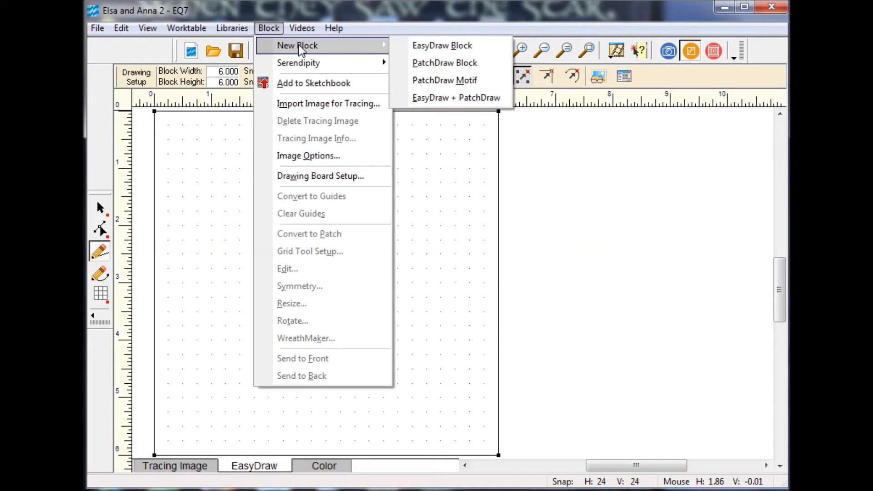
pyautogui.click(438, 43)
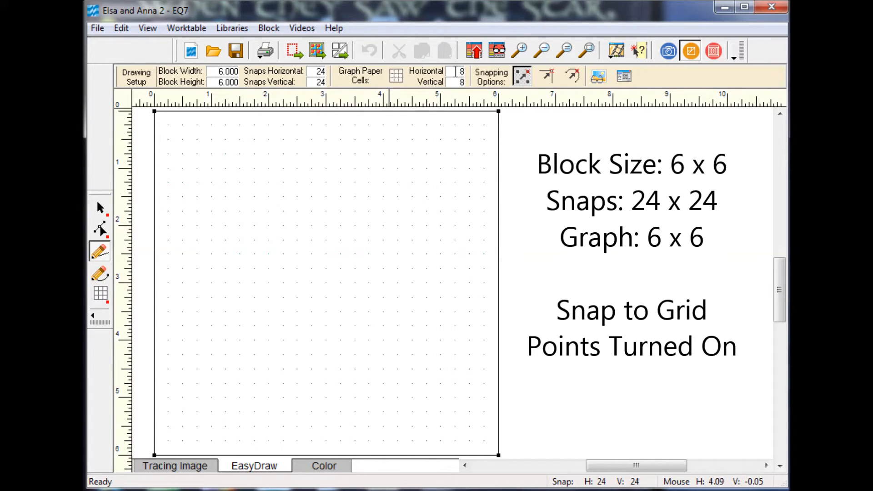
# Set the graph paper cells to 6 horizontal by 6 vertical, with snapping to grid points on.
pyautogui.doubleClick(459, 72)
pyautogui.write('6')
pyautogui.press('Tab')
pyautogui.write('6')
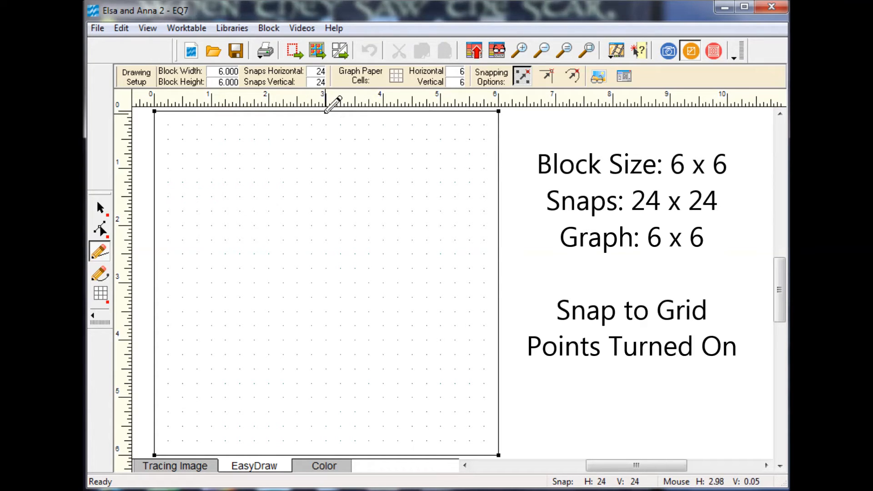
pyautogui.click(524, 77)
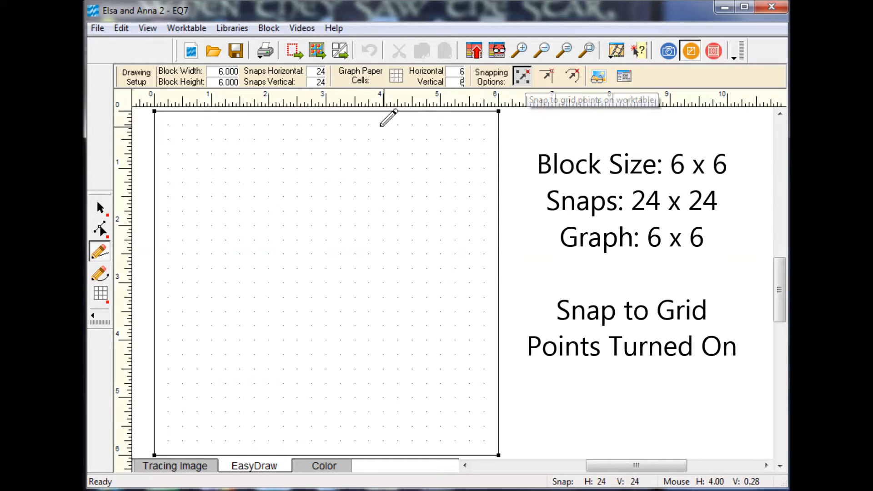
# Draw a vertical line through the block's center and a full-height diamond inside the left half.
pyautogui.moveTo(327, 111)
pyautogui.mouseDown()
pyautogui.moveTo(312, 411)
pyautogui.moveTo(334, 440)
pyautogui.moveTo(319, 444)
pyautogui.moveTo(337, 444)
pyautogui.mouseUp()
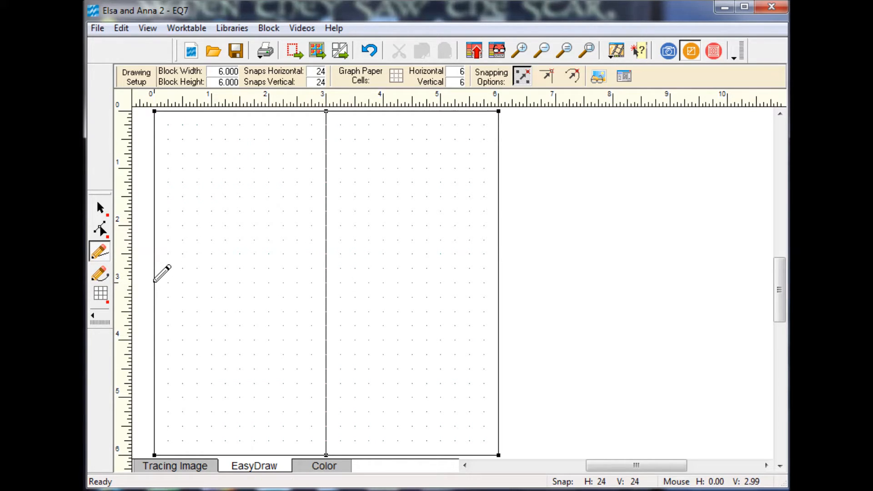
pyautogui.moveTo(155, 281)
pyautogui.mouseDown()
pyautogui.moveTo(247, 98)
pyautogui.moveTo(240, 111)
pyautogui.moveTo(267, 144)
pyautogui.mouseUp()
pyautogui.moveTo(339, 276); pyautogui.dragTo(326, 296)
pyautogui.moveTo(326, 297)
pyautogui.mouseDown()
pyautogui.moveTo(287, 342)
pyautogui.moveTo(240, 455)
pyautogui.mouseUp()
pyautogui.moveTo(239, 455)
pyautogui.mouseDown()
pyautogui.moveTo(167, 289)
pyautogui.moveTo(155, 283)
pyautogui.mouseUp()
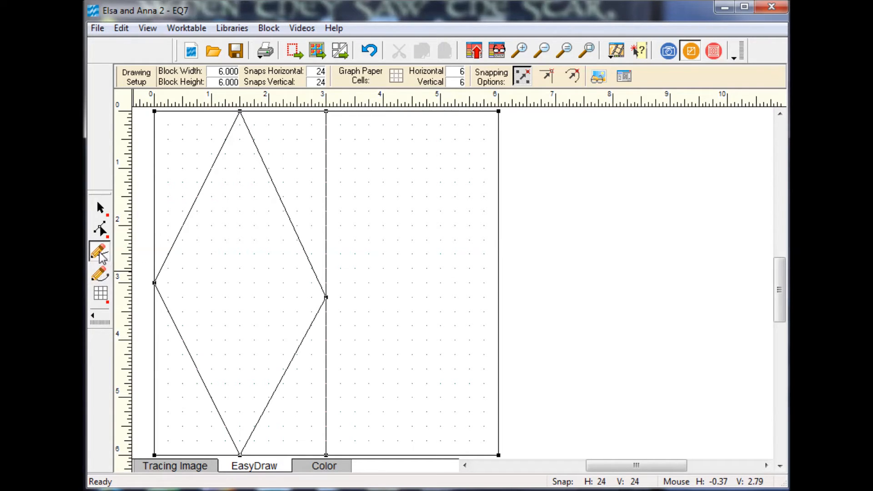
# Show the graph paper grid and move the diamond's misplaced right corner to the block's center point with the Shape tool.
pyautogui.click(396, 76)
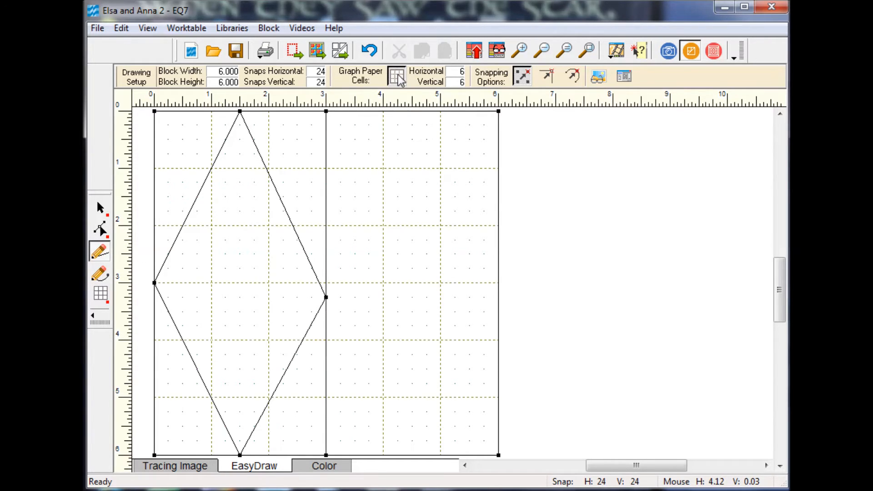
pyautogui.click(100, 251)
pyautogui.click(101, 231)
pyautogui.click(326, 287)
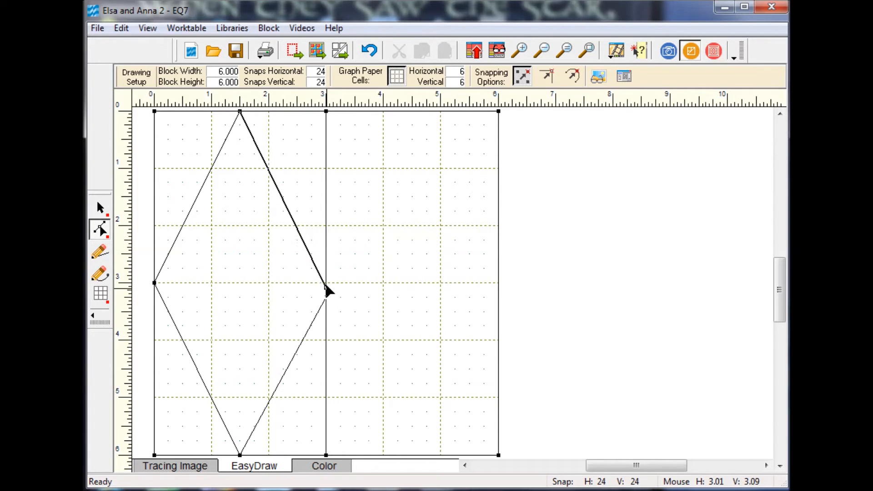
pyautogui.moveTo(326, 287)
pyautogui.mouseDown()
pyautogui.moveTo(328, 308)
pyautogui.moveTo(326, 284)
pyautogui.mouseUp()
pyautogui.click(326, 300)
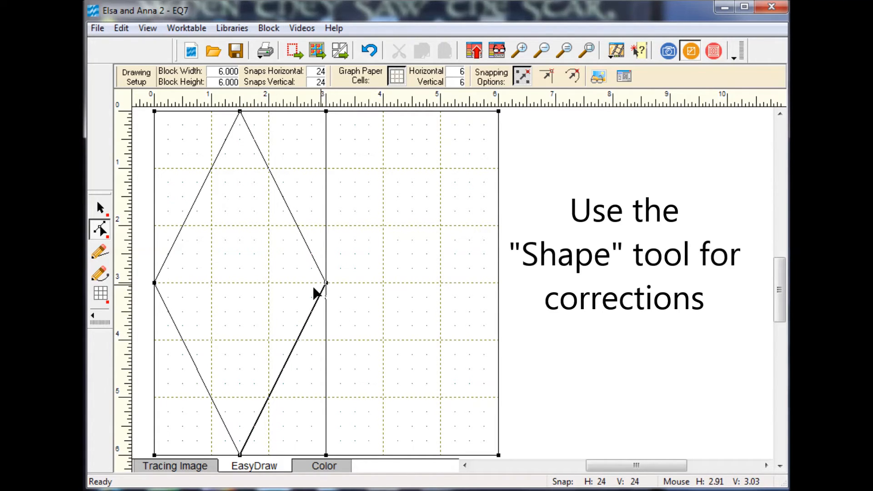
# Draw a matching full-height diamond in the right half of the block and switch to coloring it.
pyautogui.click(101, 254)
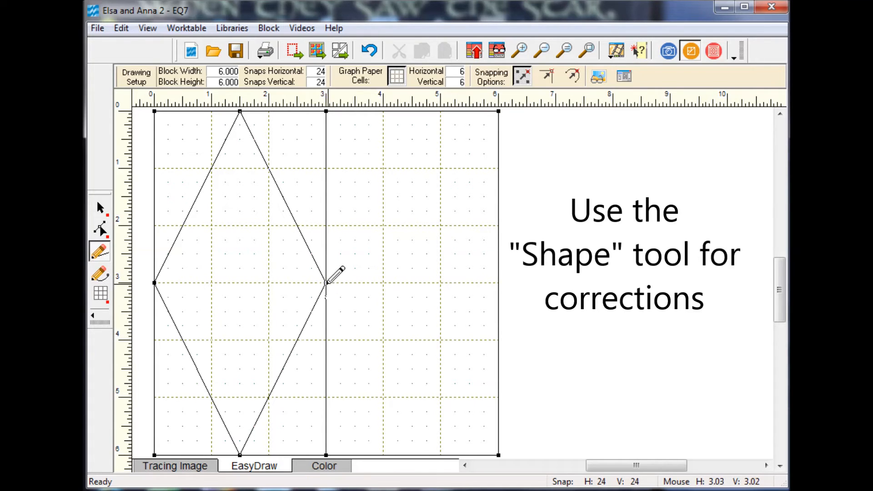
pyautogui.moveTo(326, 283)
pyautogui.mouseDown()
pyautogui.moveTo(400, 154)
pyautogui.moveTo(386, 184)
pyautogui.moveTo(412, 110)
pyautogui.moveTo(500, 250)
pyautogui.moveTo(499, 283)
pyautogui.moveTo(417, 454)
pyautogui.moveTo(327, 268)
pyautogui.moveTo(326, 283)
pyautogui.mouseUp()
pyautogui.click(325, 468)
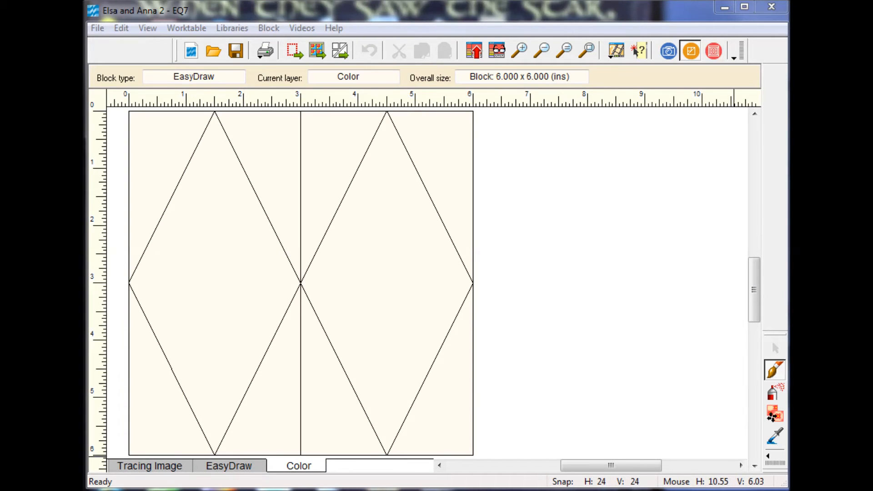
# Color the right diamond mottled pink, the left diamond plain pink, and the left diamond's four corner patches with mottled teal-blue fabric.
pyautogui.click(417, 324)
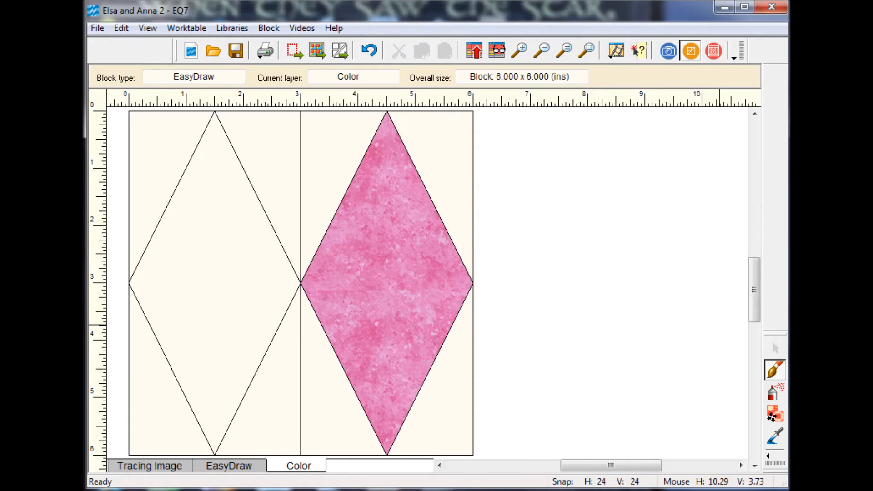
pyautogui.click(224, 224)
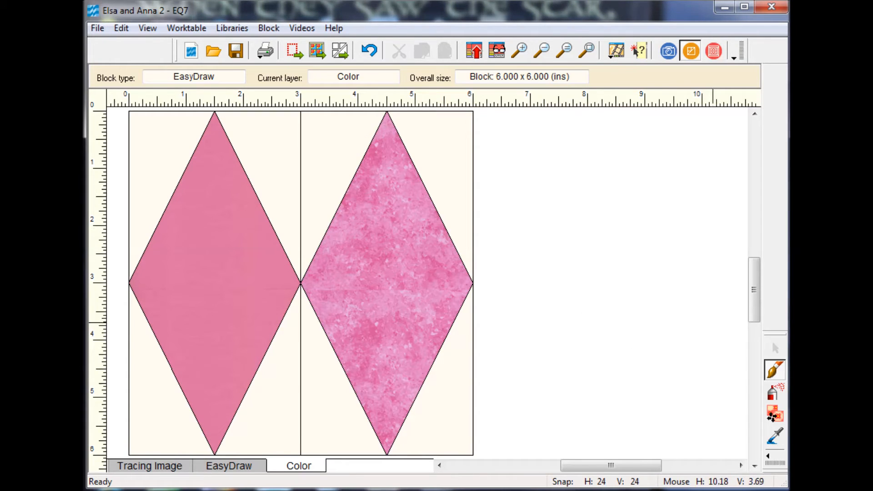
pyautogui.click(251, 117)
pyautogui.click(166, 138)
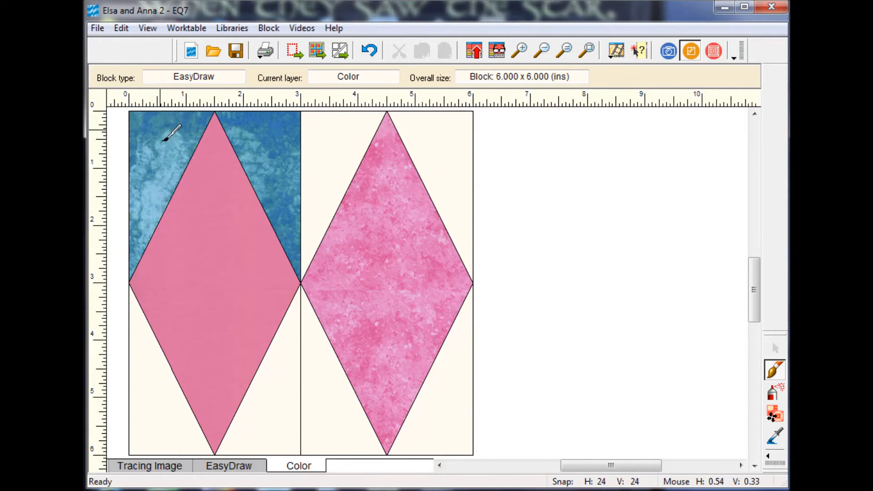
pyautogui.click(172, 399)
pyautogui.click(279, 398)
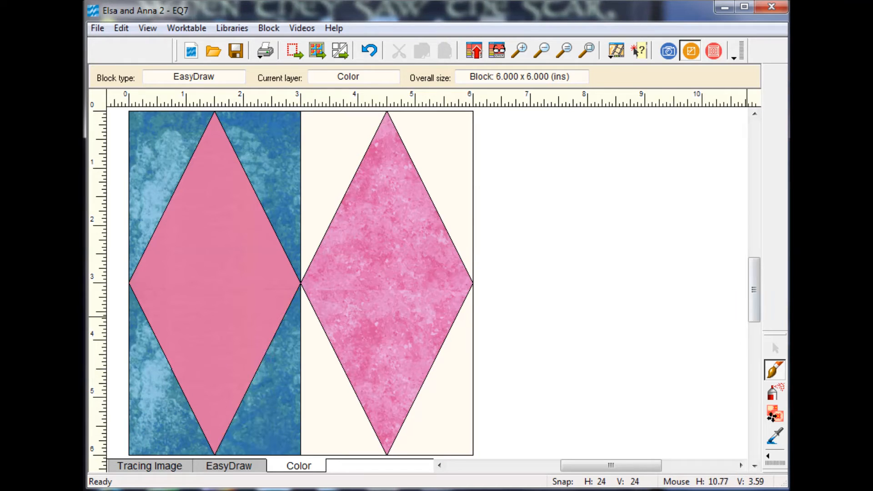
# Color the right diamond's four corner patches with dark blue fabric and add the block to the Sketchbook.
pyautogui.click(312, 143)
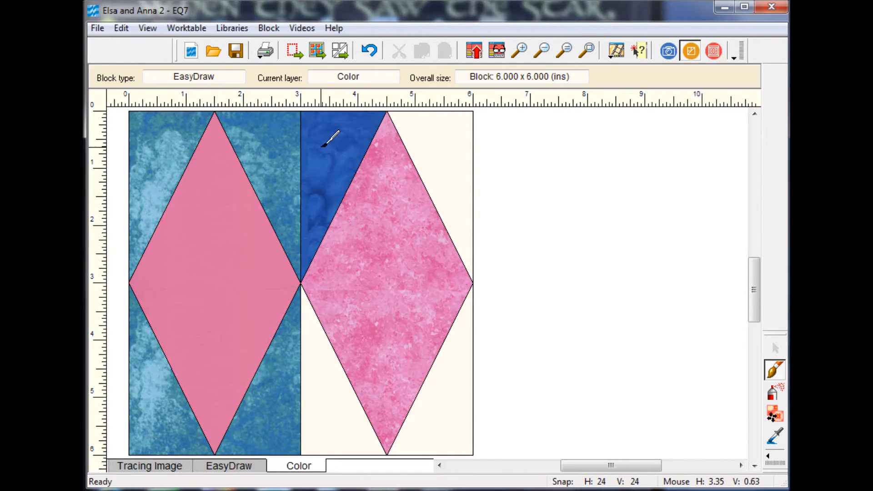
pyautogui.click(422, 142)
pyautogui.click(448, 391)
pyautogui.click(354, 406)
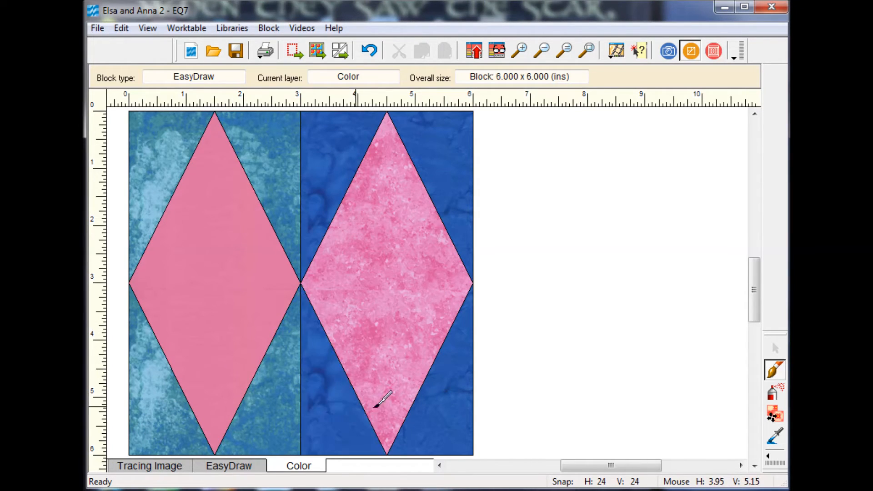
pyautogui.click(475, 54)
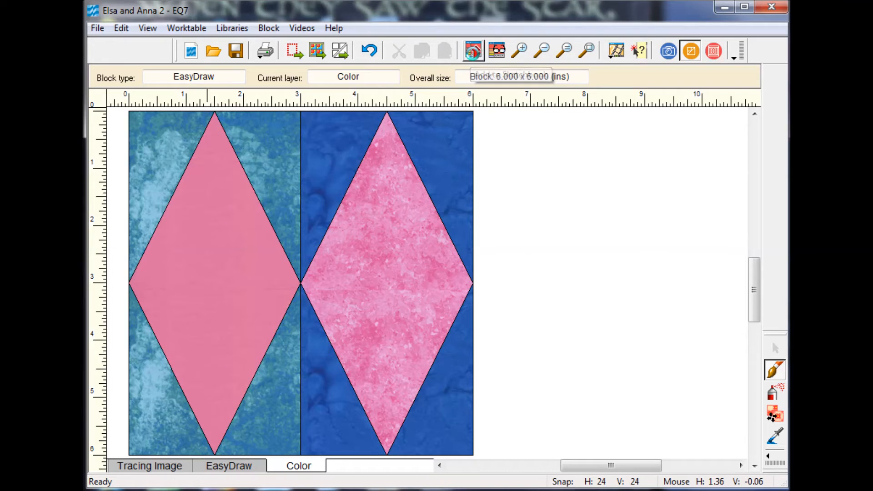
# Start another new EasyDraw block and draw a square on point joining the midpoints of its four sides.
pyautogui.click(269, 29)
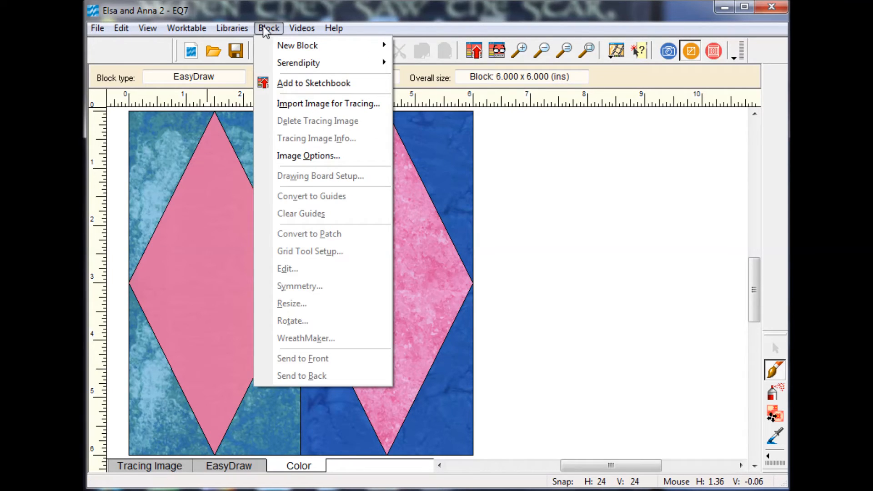
pyautogui.moveTo(287, 45)
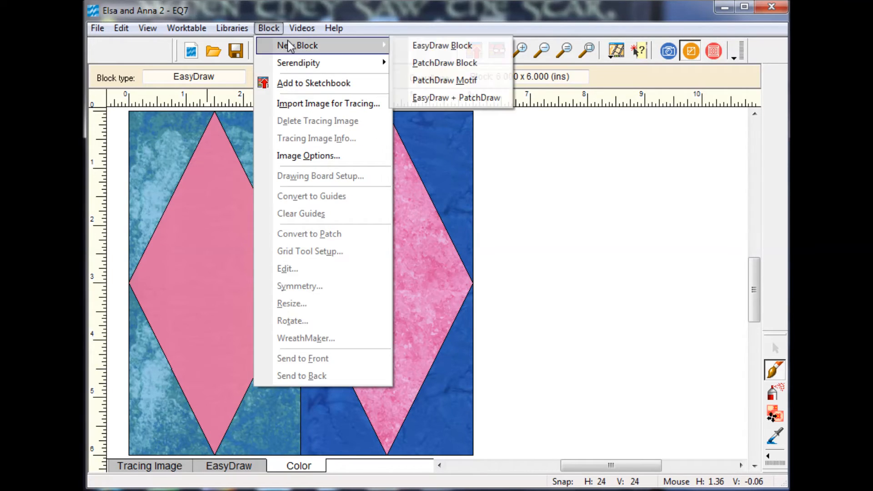
pyautogui.click(438, 44)
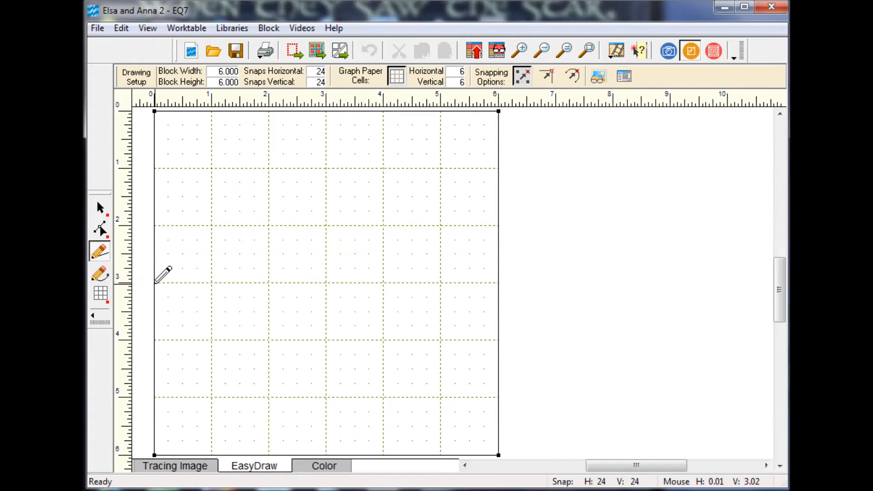
pyautogui.moveTo(155, 282)
pyautogui.mouseDown()
pyautogui.moveTo(222, 236)
pyautogui.moveTo(332, 101)
pyautogui.moveTo(500, 279)
pyautogui.moveTo(326, 454)
pyautogui.moveTo(164, 267)
pyautogui.moveTo(155, 283)
pyautogui.mouseUp()
# Color the on-point center square of the new block with the pink batik fabric.
pyautogui.click(328, 467)
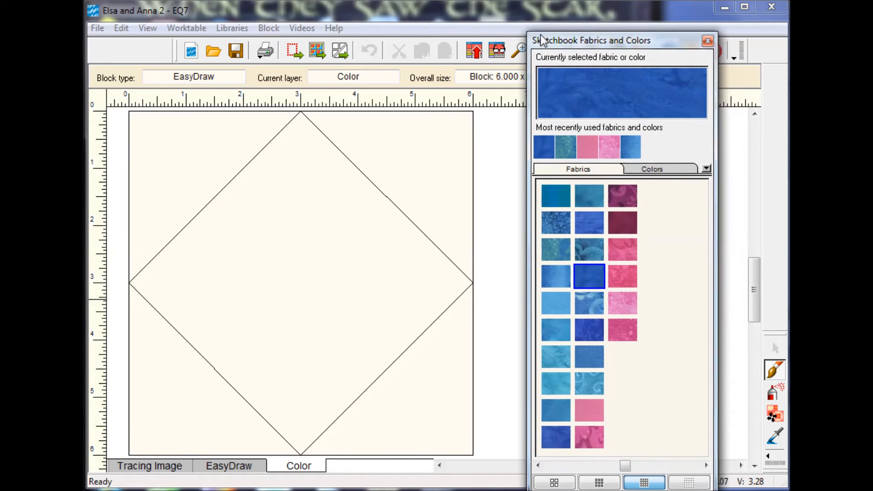
pyautogui.click(620, 241)
pyautogui.click(330, 258)
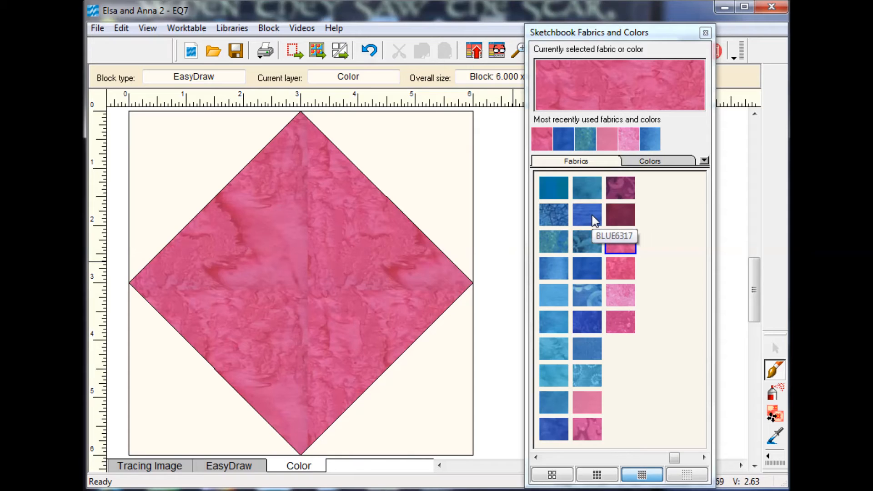
# Color the four corner triangles of the on-point square block with the light blue swirl fabric and add the block to the Sketchbook.
pyautogui.click(588, 293)
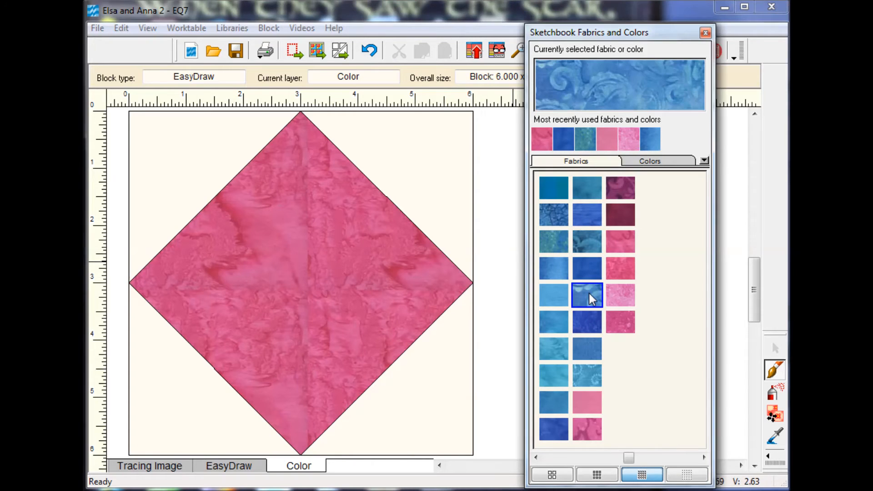
pyautogui.click(773, 395)
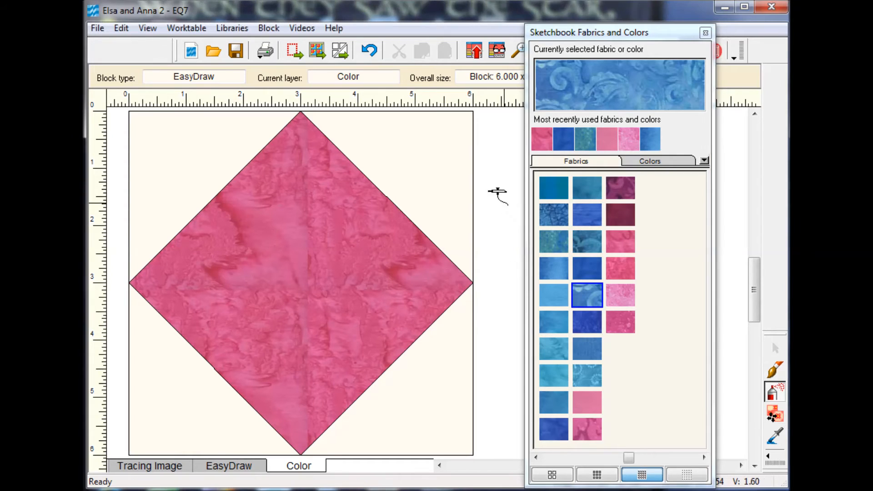
pyautogui.click(439, 169)
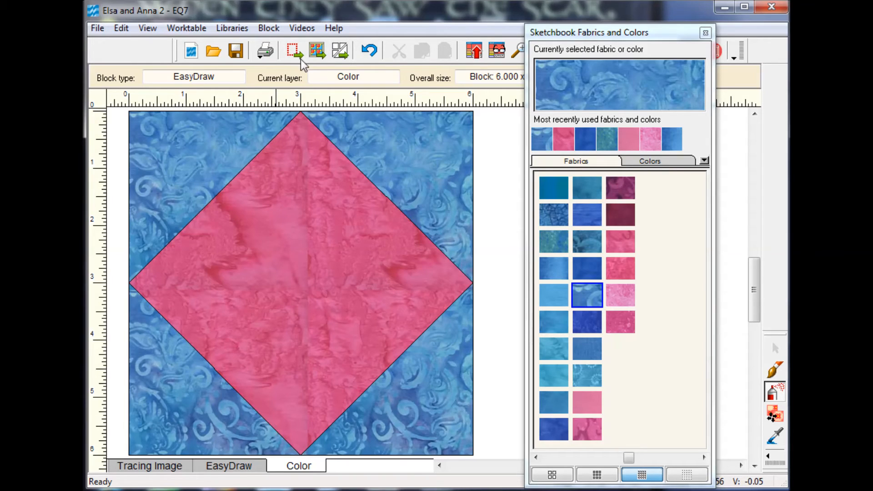
pyautogui.click(474, 55)
# Return to the quilt worktable and set the double-diamond block in the three middle squares of the top border.
pyautogui.click(198, 31)
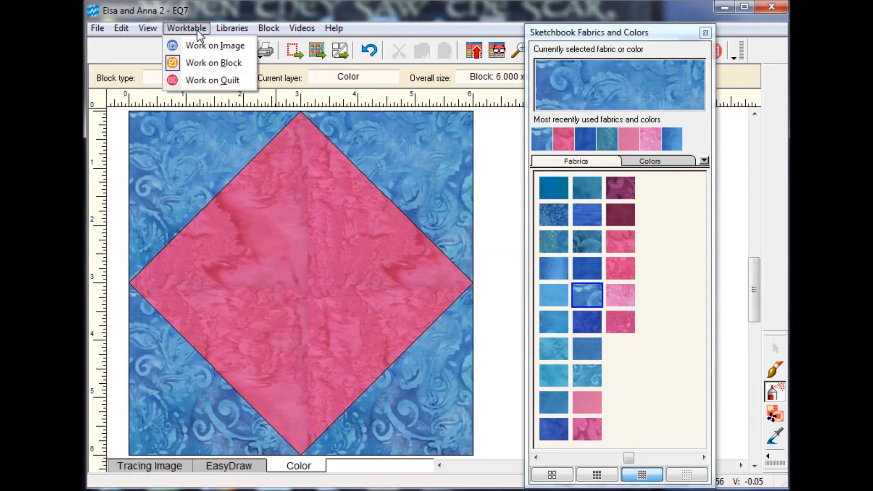
pyautogui.click(235, 80)
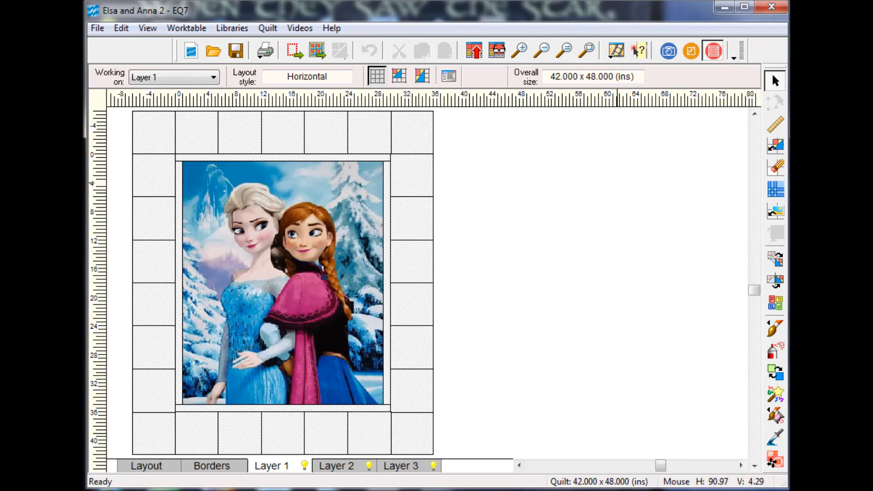
pyautogui.click(776, 148)
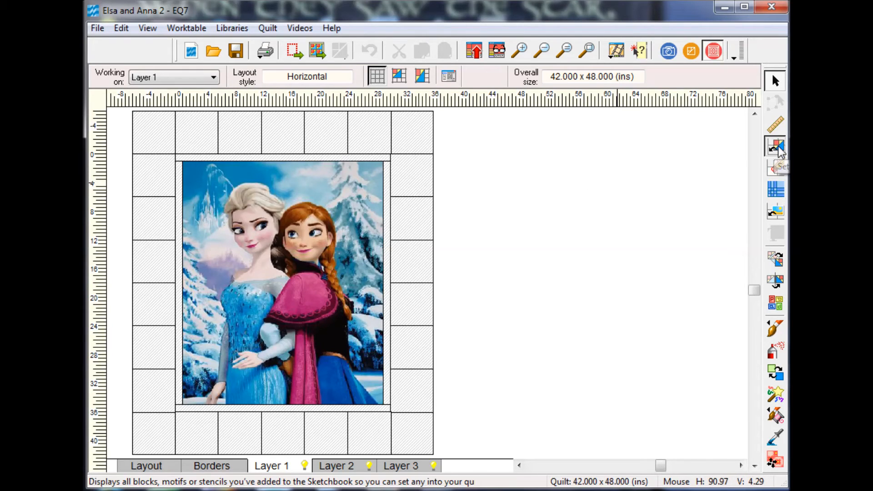
pyautogui.moveTo(708, 21); pyautogui.dragTo(630, 27)
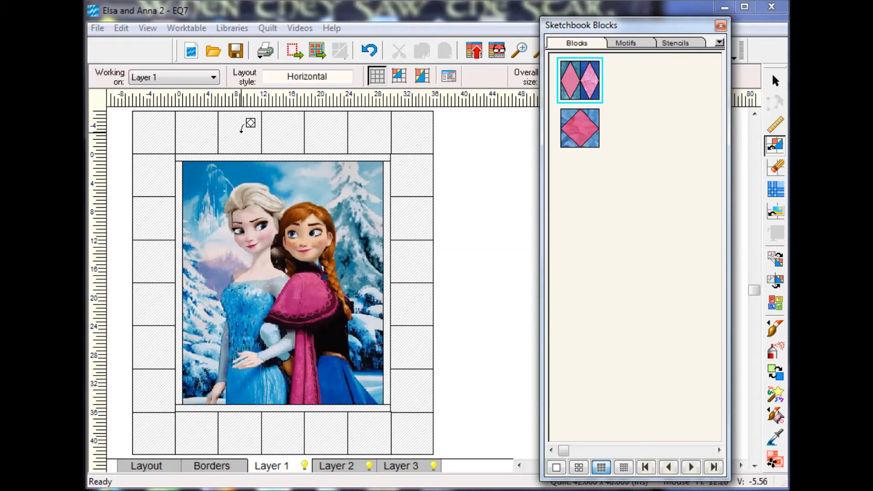
pyautogui.click(240, 130)
pyautogui.click(278, 129)
pyautogui.click(325, 129)
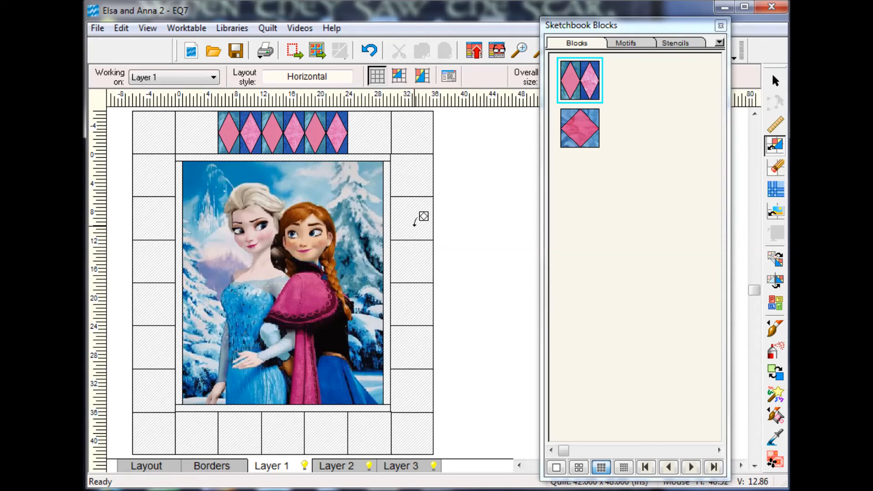
# Set the double-diamond block in the four middle squares of the right border.
pyautogui.click(418, 222)
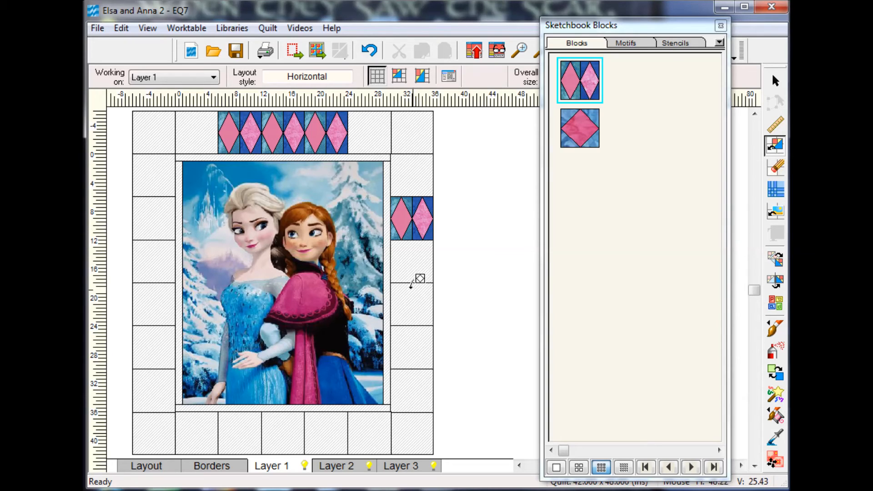
pyautogui.click(416, 261)
pyautogui.click(415, 306)
pyautogui.click(415, 347)
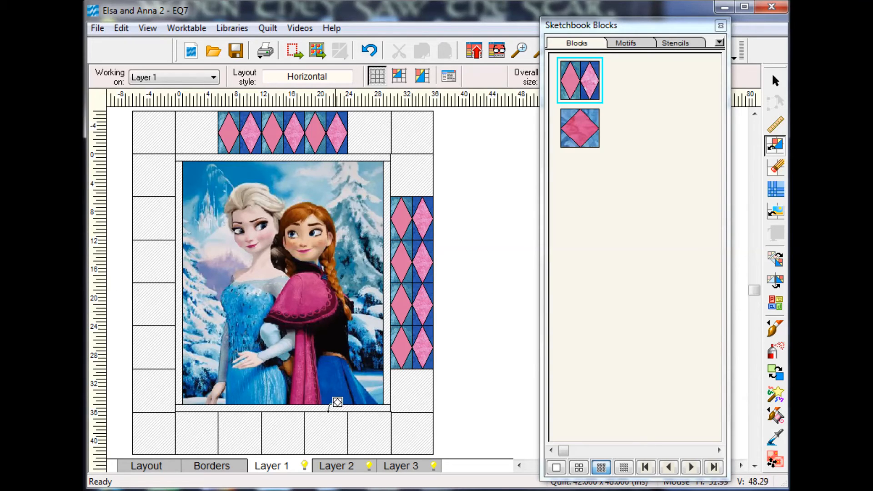
# Set the double-diamond block in the three middle squares of the bottom border.
pyautogui.click(324, 423)
pyautogui.click(278, 426)
pyautogui.click(232, 434)
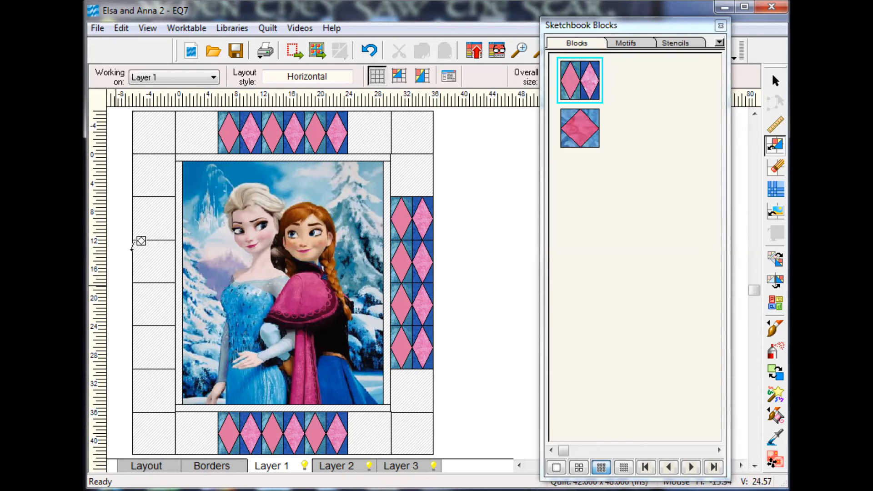
# Set the double-diamond block in the four middle squares of the left border.
pyautogui.click(154, 207)
pyautogui.click(163, 268)
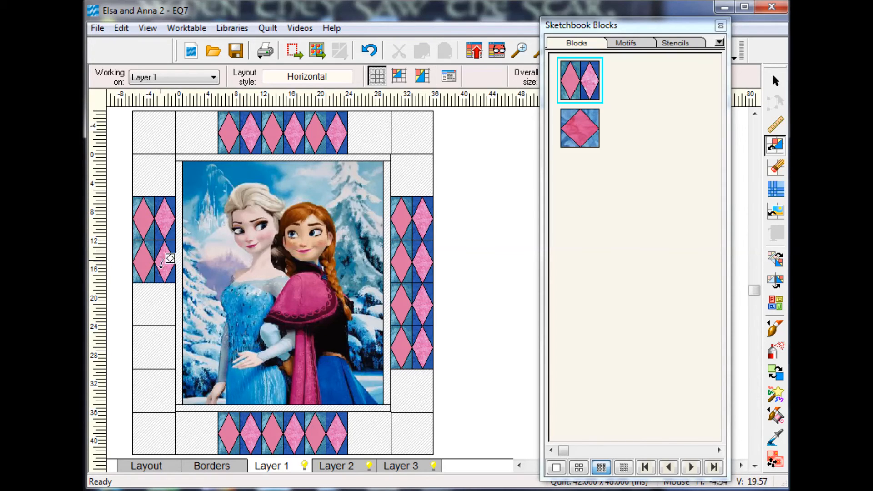
pyautogui.click(157, 305)
pyautogui.click(159, 344)
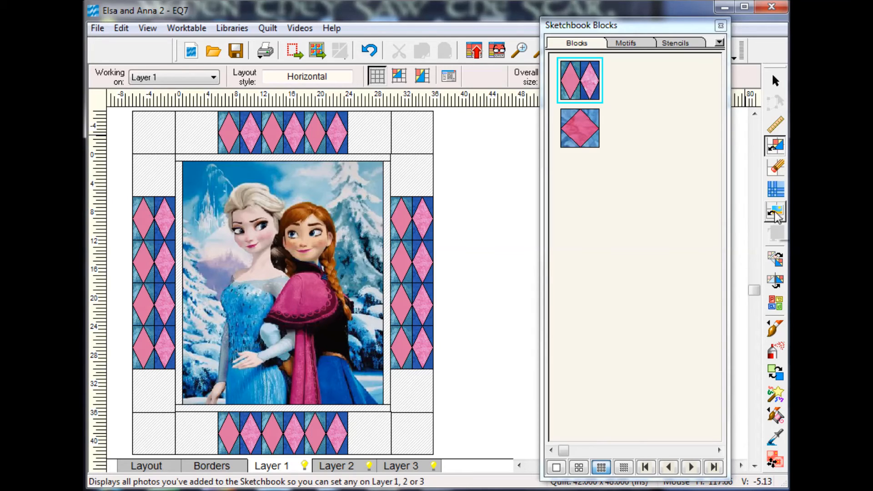
# Rotate the four double-diamond blocks in the right border 90 degrees clockwise.
pyautogui.click(776, 259)
pyautogui.click(402, 219)
pyautogui.click(411, 263)
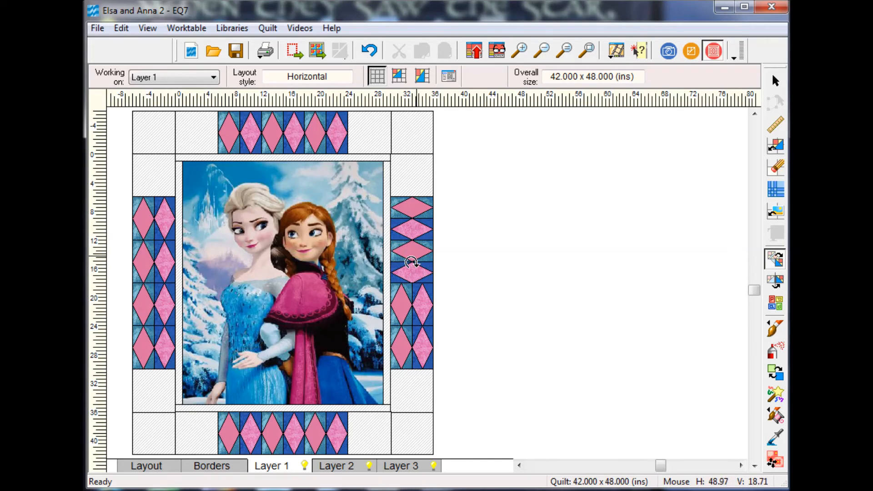
pyautogui.click(407, 301)
pyautogui.click(403, 344)
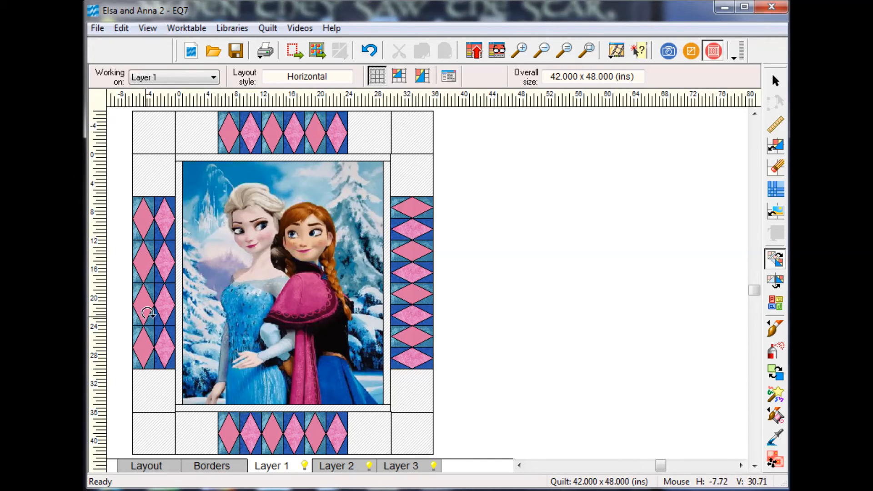
# Rotate the four double-diamond blocks in the left border 90 degrees clockwise.
pyautogui.click(153, 336)
pyautogui.click(144, 300)
pyautogui.click(149, 255)
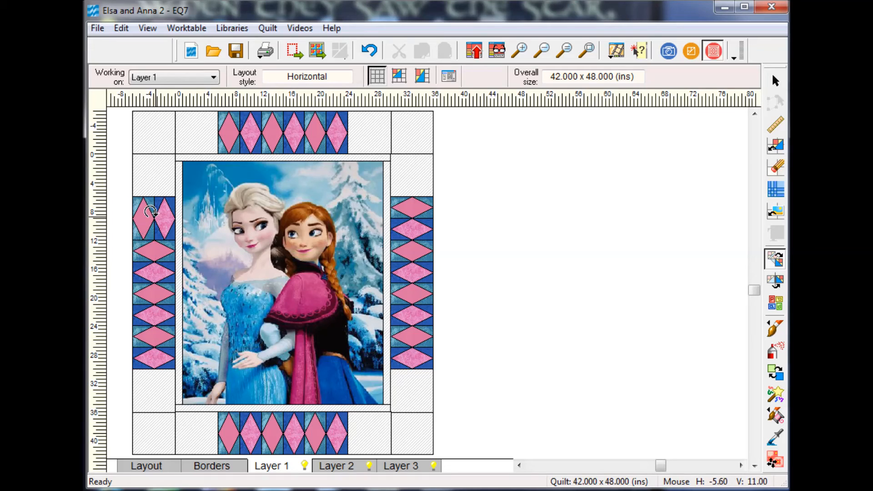
pyautogui.click(150, 209)
# Set the pink on-point square block in all four corners of the outer border.
pyautogui.click(775, 145)
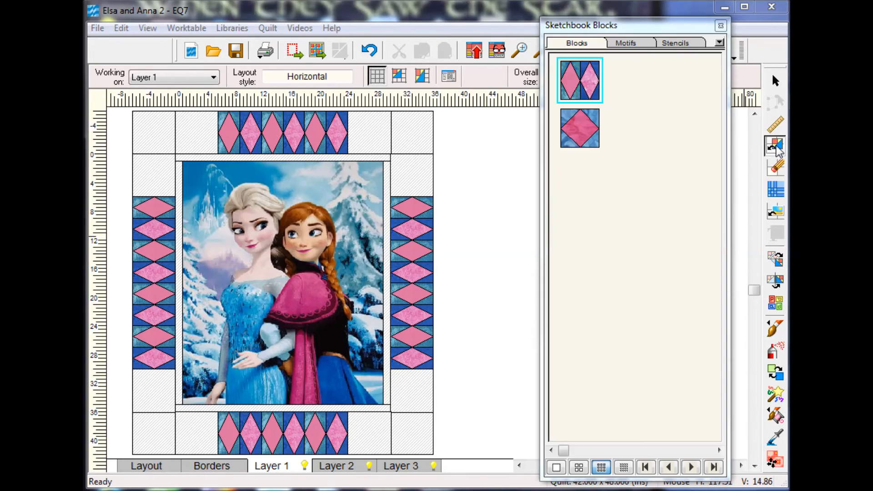
pyautogui.click(580, 128)
pyautogui.click(413, 132)
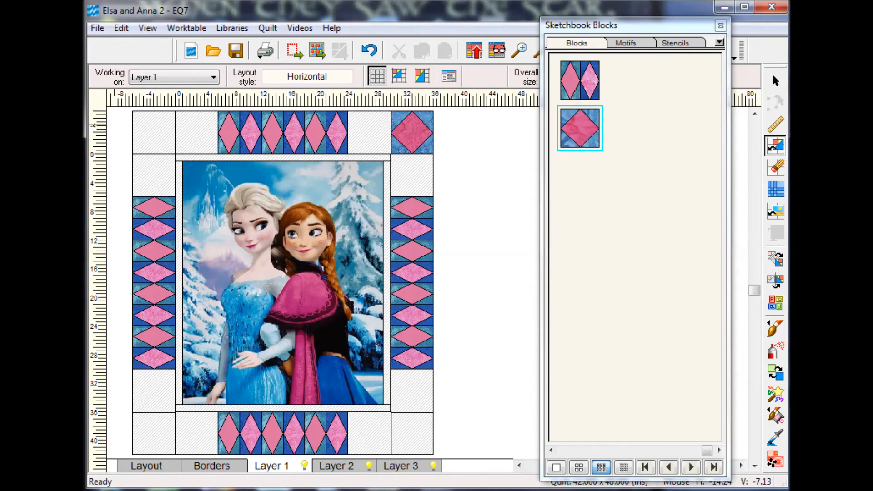
pyautogui.click(164, 136)
pyautogui.click(171, 425)
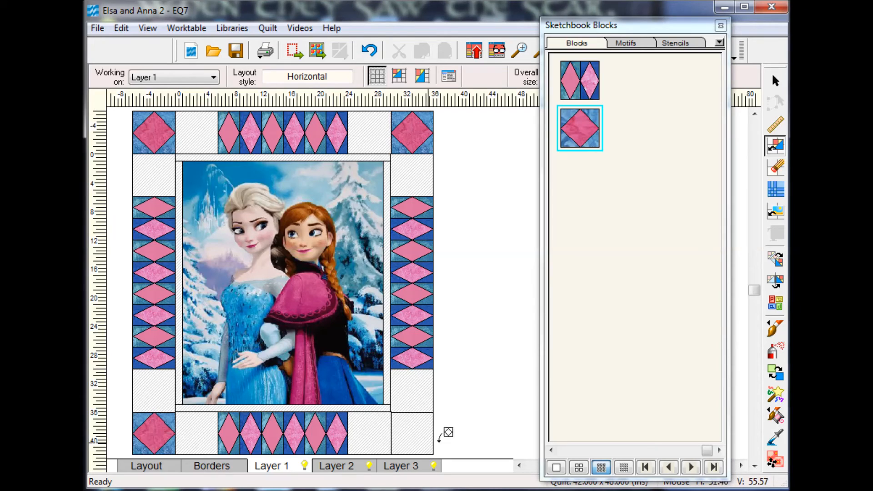
pyautogui.click(415, 432)
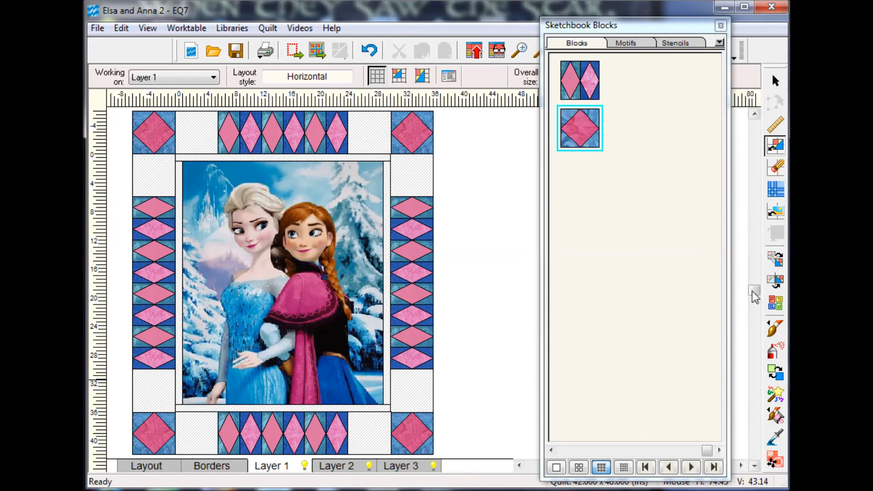
# Color the narrow inner border around the picture with the plum scroll fabric.
pyautogui.click(777, 335)
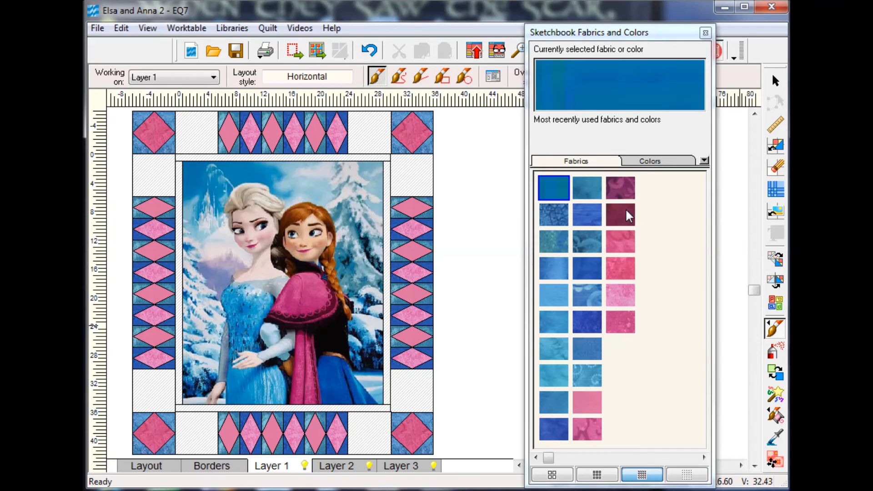
pyautogui.click(626, 189)
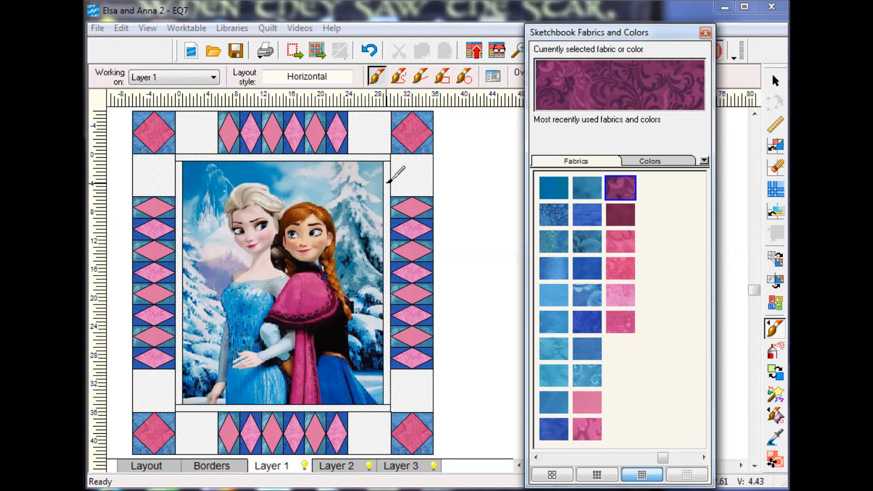
pyautogui.click(388, 182)
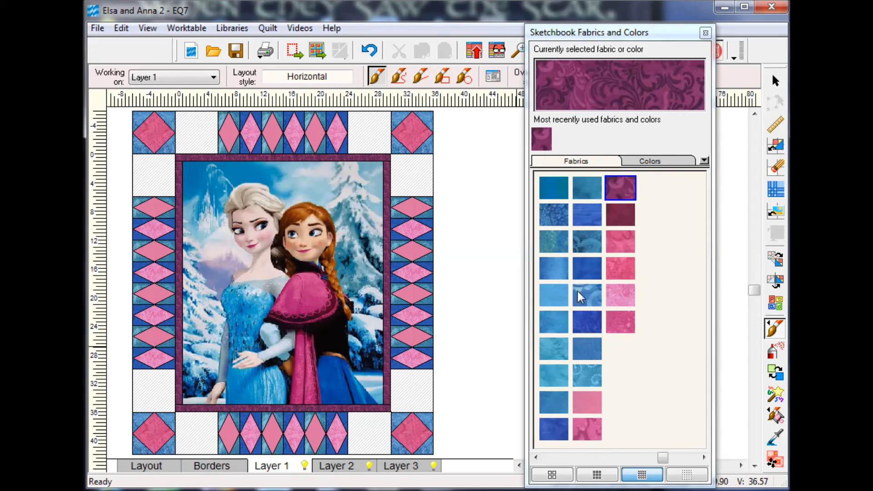
# Color the square below the upper-right corner block dark teal-blue floral and the square beside that corner mottled teal-blue.
pyautogui.click(587, 241)
pyautogui.click(416, 175)
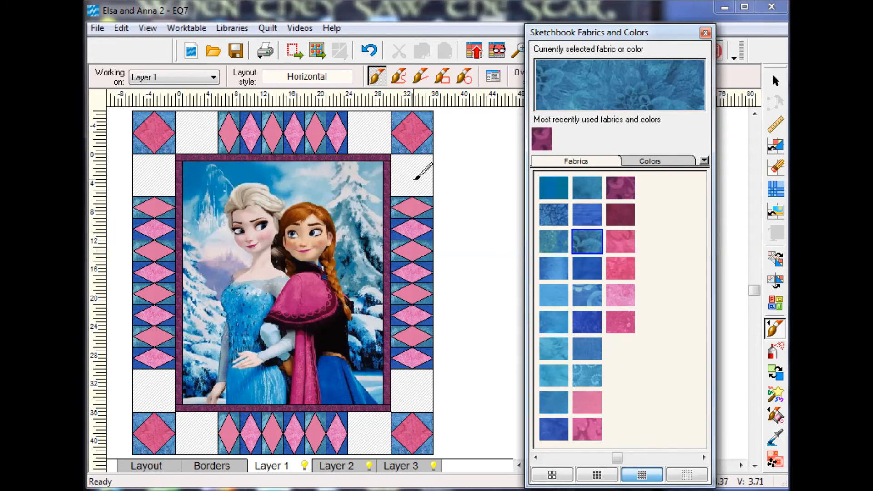
pyautogui.click(557, 236)
pyautogui.click(372, 144)
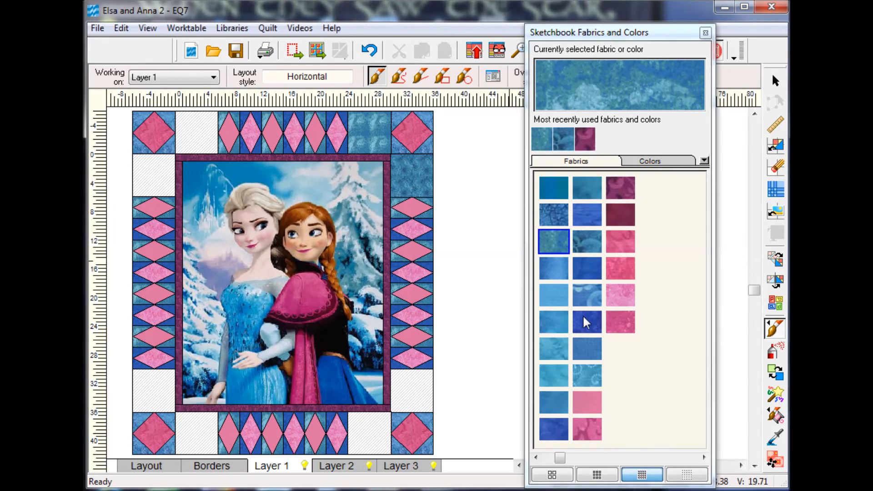
# Color the square above the lower-right corner block dark blue batik and the square below the upper-left corner block deep mottled blue.
pyautogui.click(552, 431)
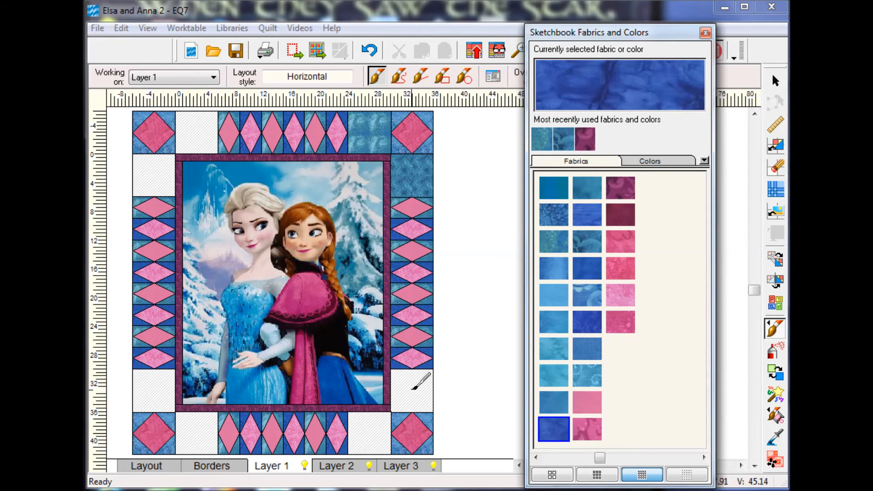
pyautogui.click(413, 388)
pyautogui.click(585, 318)
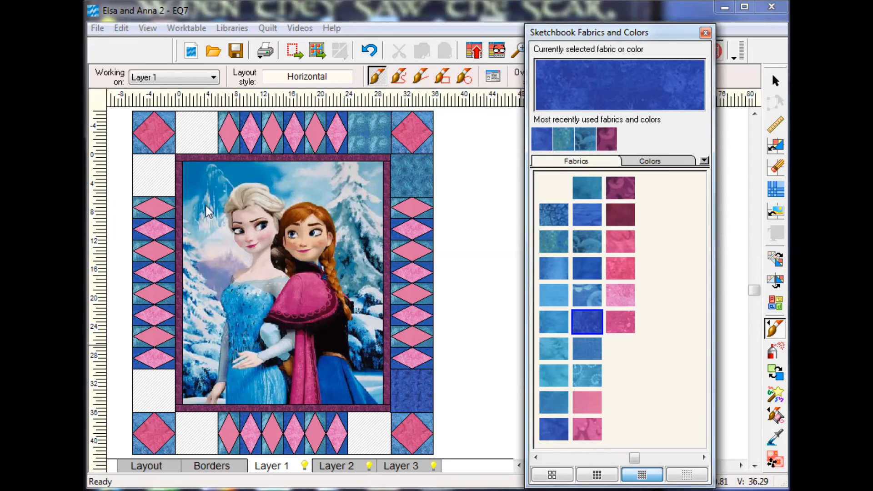
pyautogui.click(154, 176)
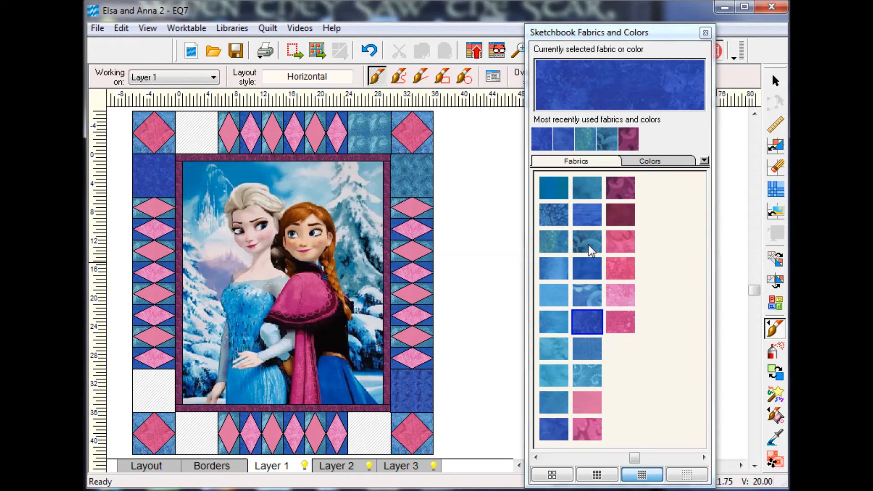
# Color the square above the lower-left corner block with light blue swirl fabric and the square beside that corner with mottled medium blue.
pyautogui.click(586, 297)
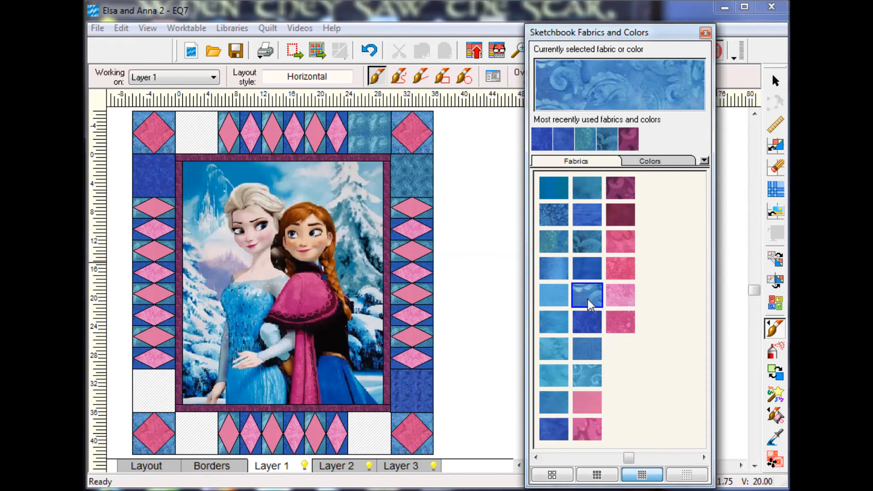
pyautogui.click(154, 385)
pyautogui.click(554, 402)
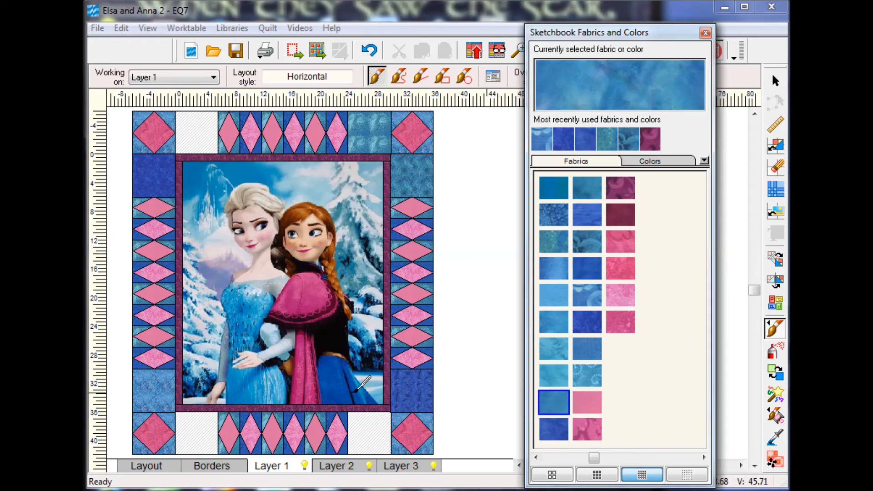
pyautogui.click(198, 431)
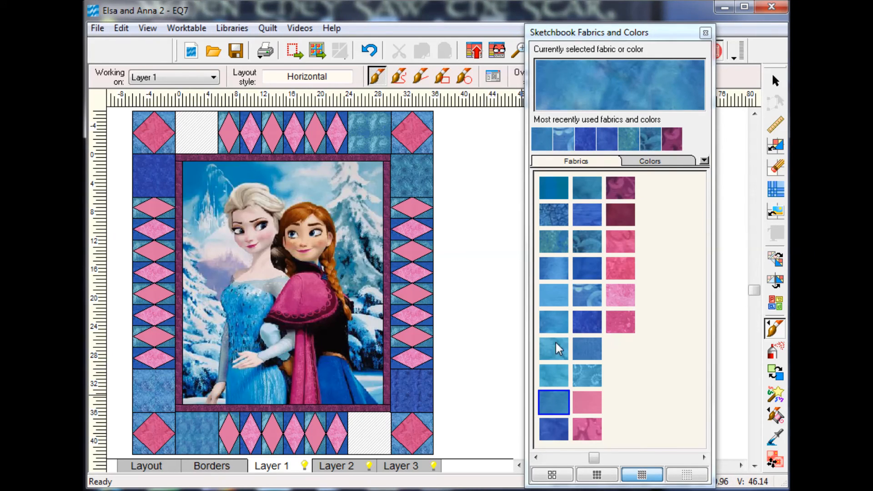
# Color the square beside the lower-right corner block light blue batik and the square beside the upper-left corner block mottled teal-blue.
pyautogui.click(558, 321)
pyautogui.click(369, 432)
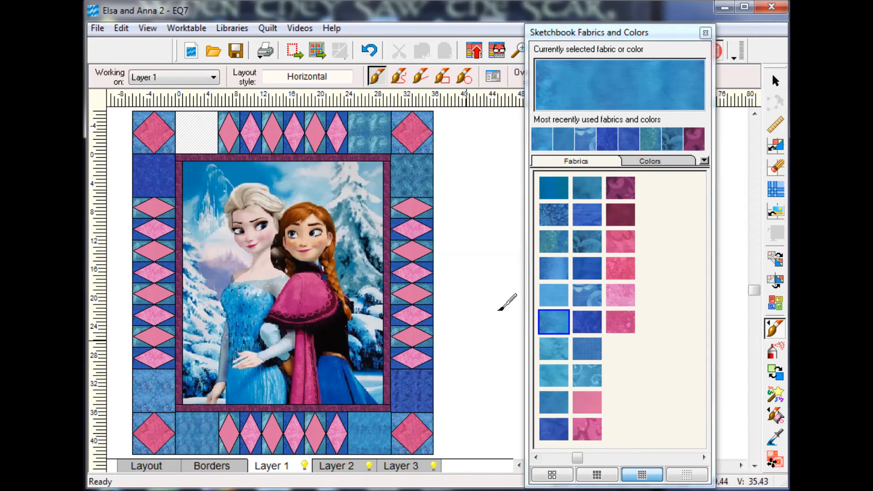
pyautogui.click(556, 248)
pyautogui.click(207, 129)
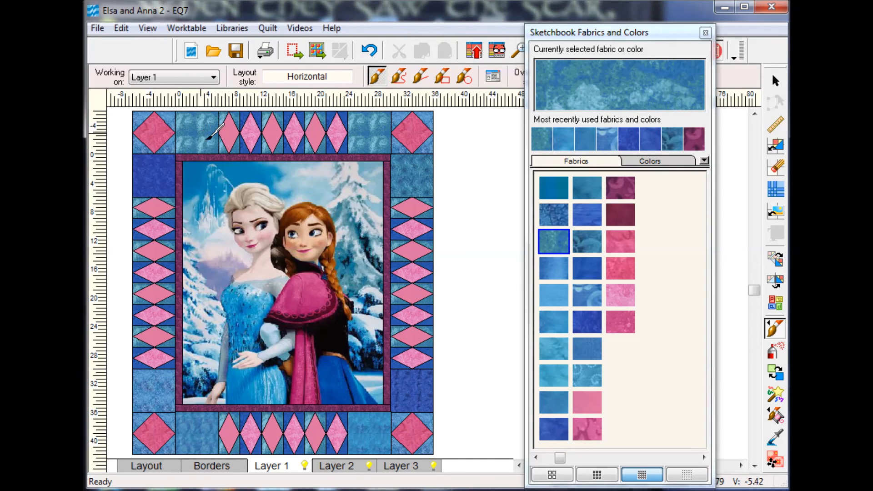
# Recolor two diamonds bright pink in each side: right border's second and sixth, bottom border's second and fifth, left border's third and seventh.
pyautogui.click(775, 350)
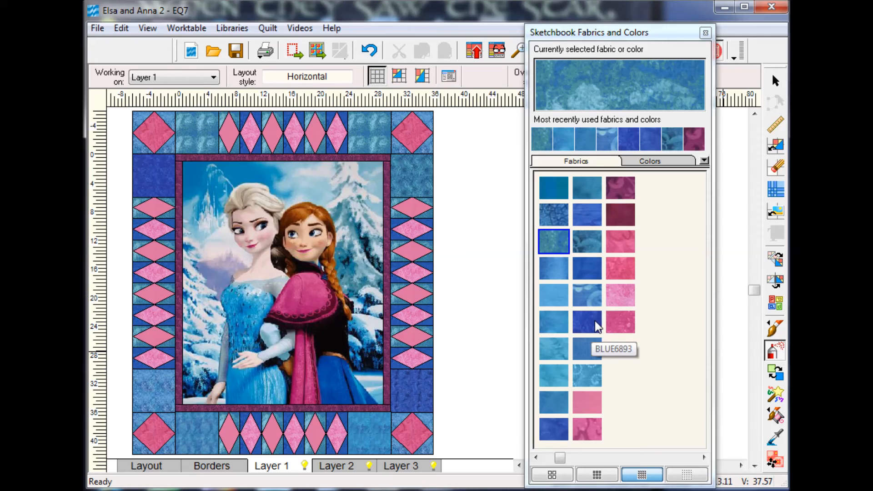
pyautogui.click(588, 351)
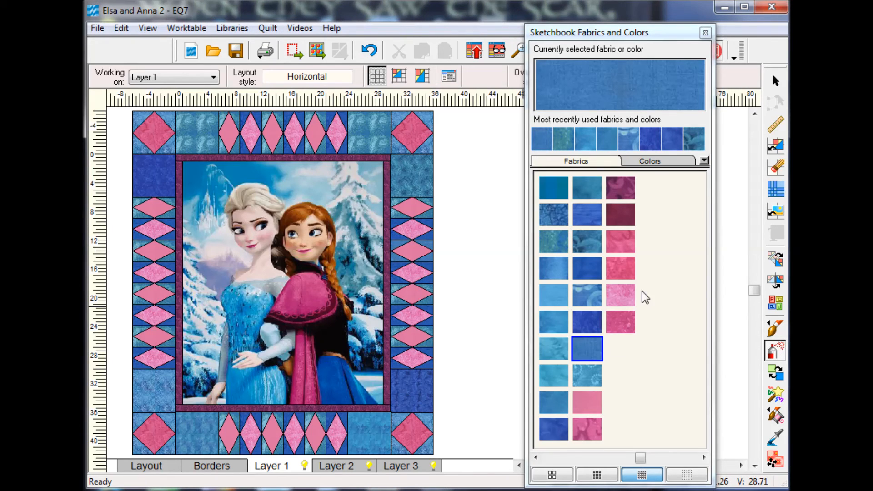
pyautogui.click(629, 276)
pyautogui.click(424, 230)
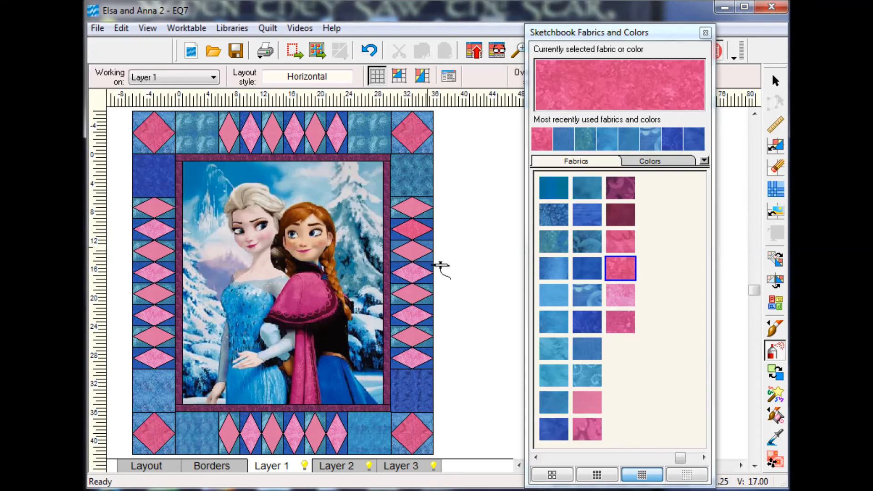
pyautogui.click(421, 316)
pyautogui.click(320, 432)
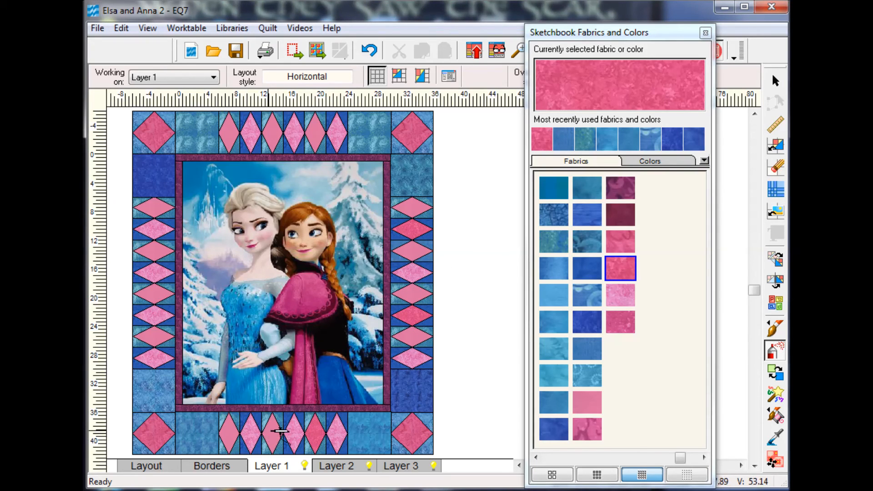
pyautogui.click(259, 434)
pyautogui.click(157, 337)
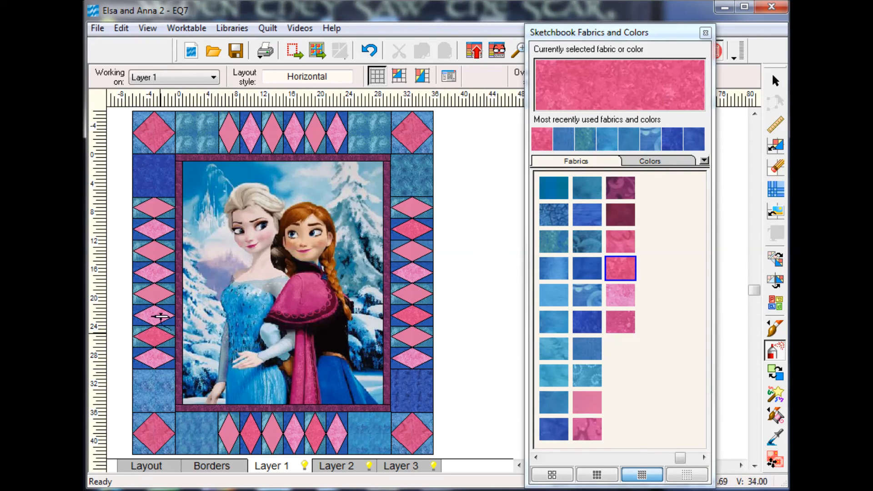
pyautogui.click(160, 252)
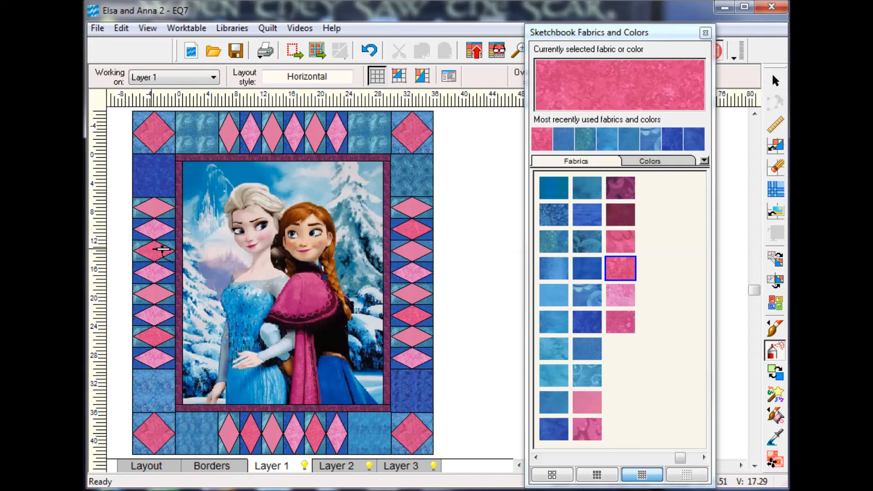
# Recolor the top border's third and sixth diamonds, the right border's fourth, the bottom border's third and the lower-left corner diamond dark maroon.
pyautogui.click(623, 208)
pyautogui.click(274, 130)
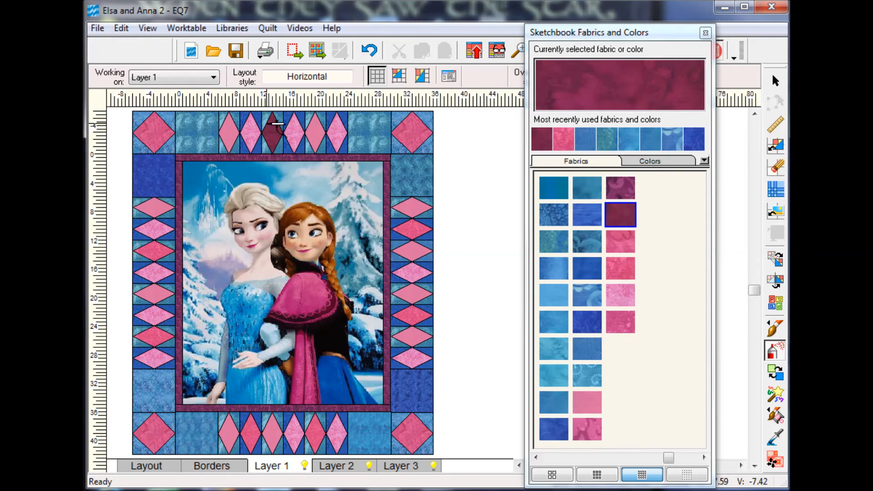
pyautogui.click(340, 133)
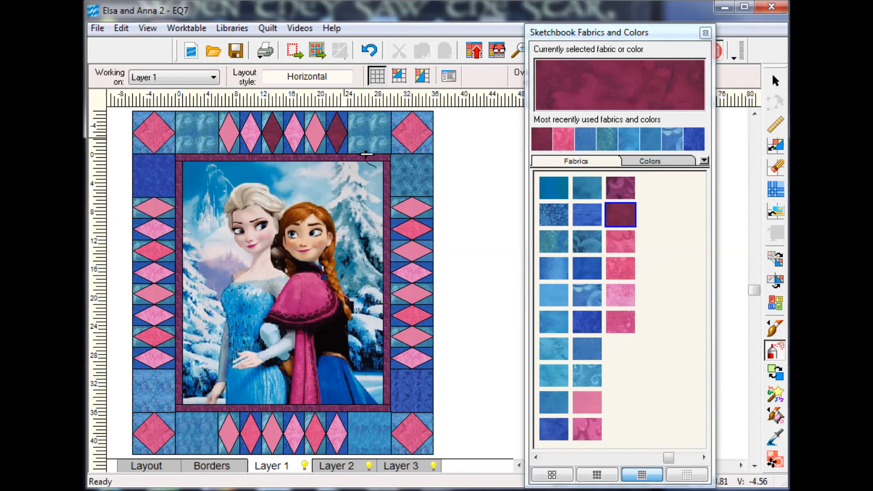
pyautogui.click(421, 273)
pyautogui.click(275, 432)
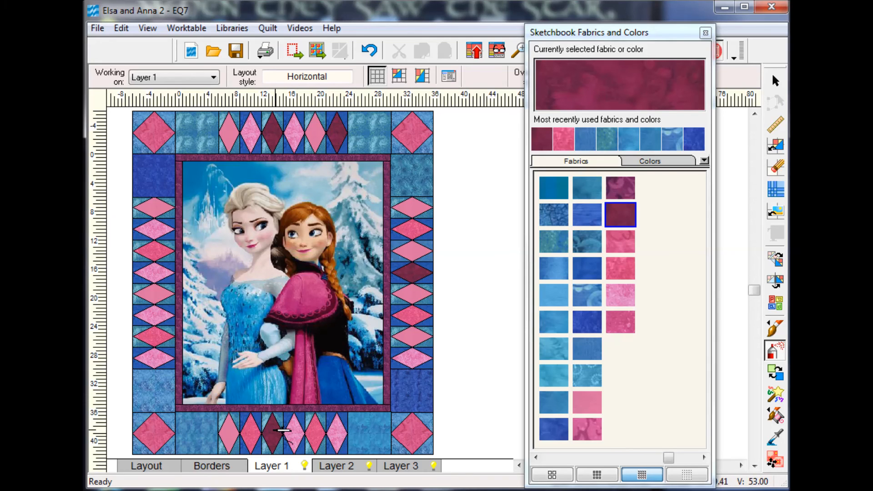
pyautogui.click(168, 436)
# Recolor the square beside the upper-right corner block deep blue and the square below that corner mottled teal-blue.
pyautogui.click(586, 355)
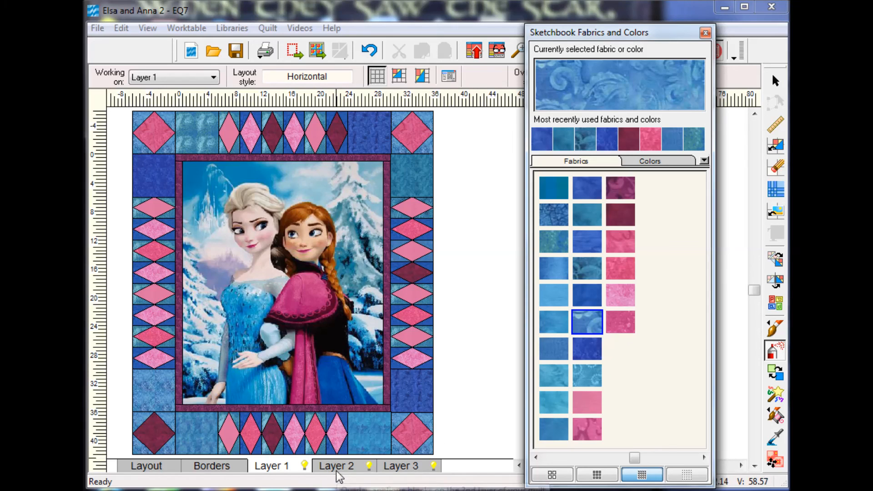
# Add a third Long Horizontal border around the quilt and set its width to 0.250 on all sides.
pyautogui.click(227, 472)
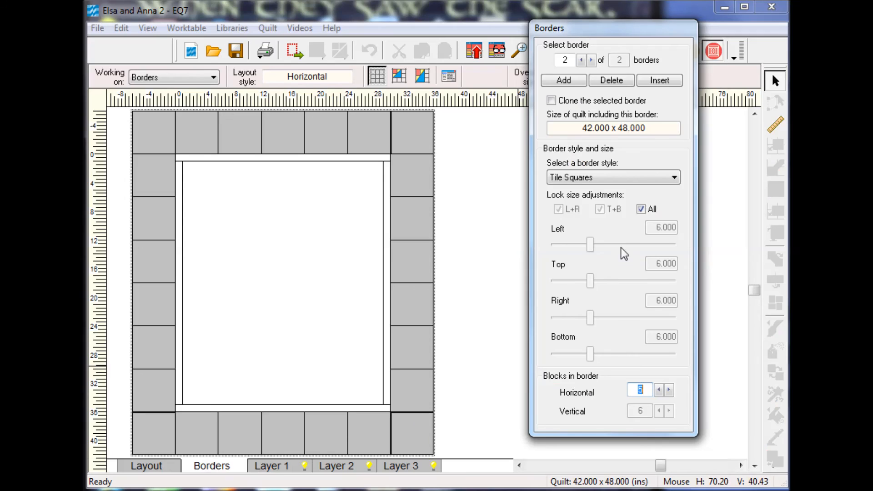
pyautogui.click(574, 82)
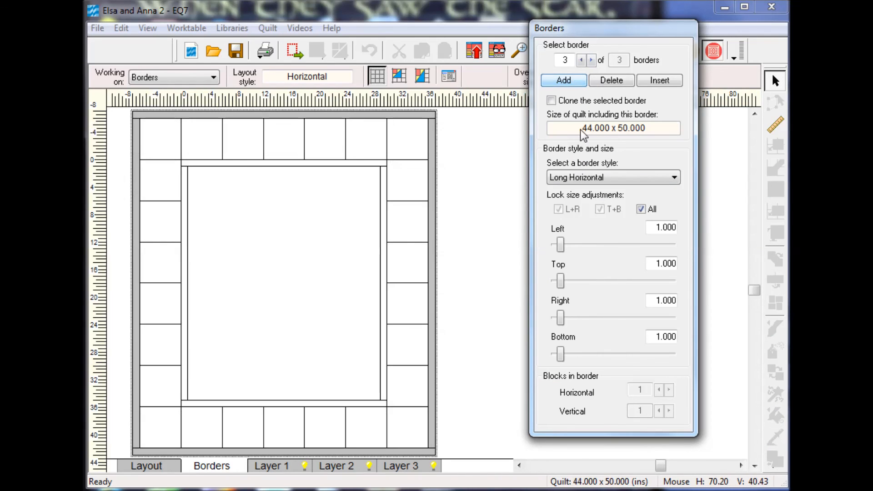
pyautogui.moveTo(562, 280); pyautogui.dragTo(556, 283)
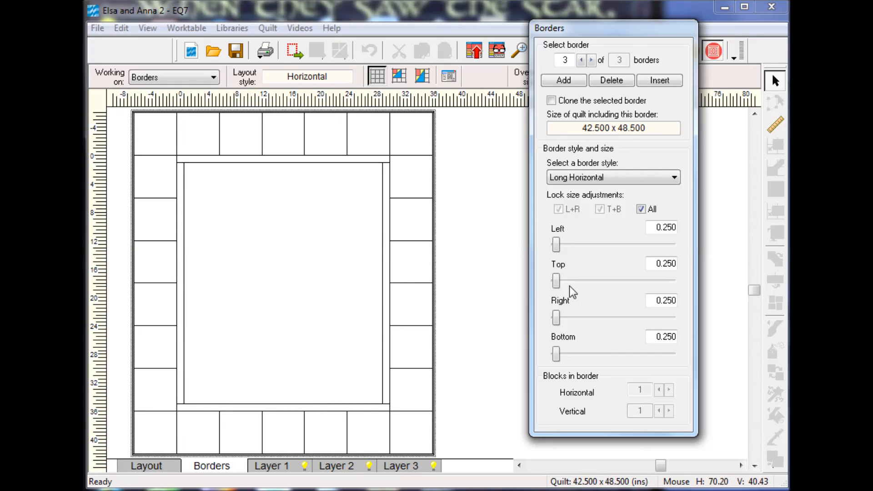
# Color the thin outer border on Layer 1 deep mottled blue and add the finished quilt to the Sketchbook.
pyautogui.click(273, 468)
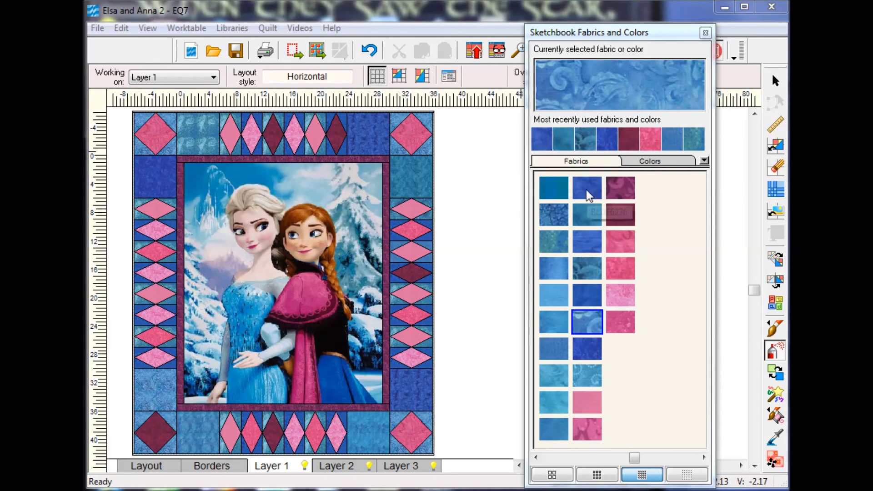
pyautogui.click(589, 349)
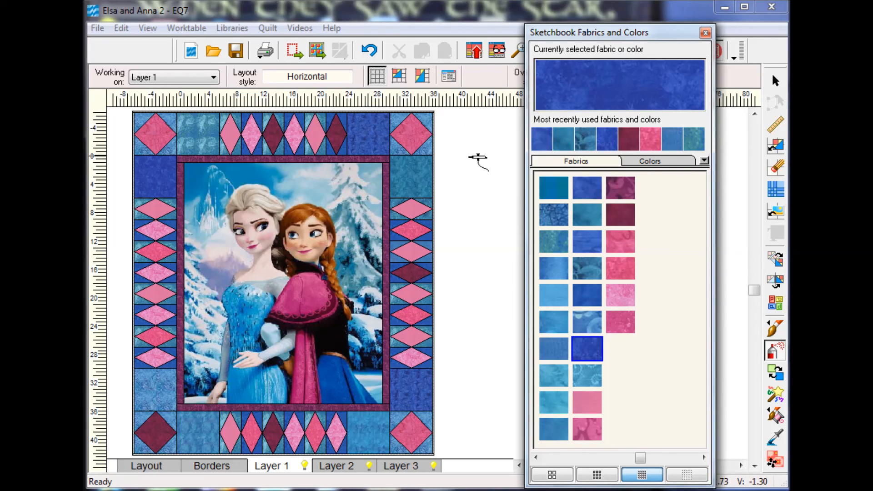
pyautogui.click(433, 137)
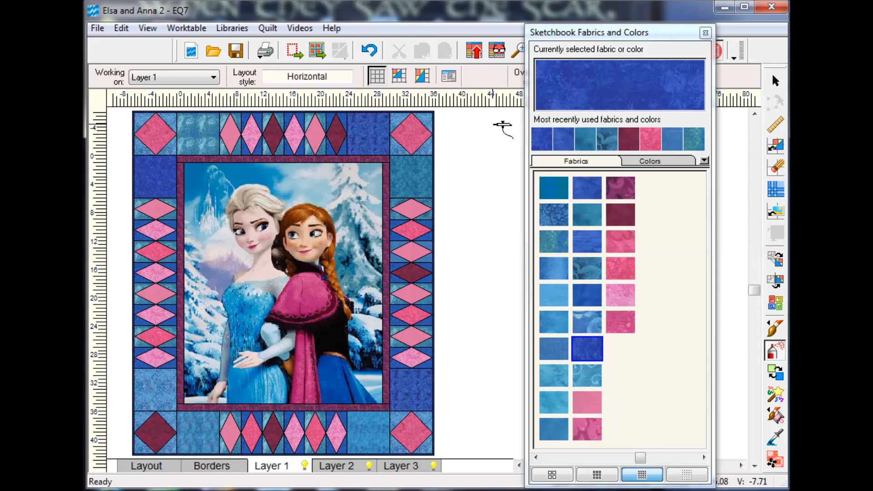
pyautogui.click(473, 49)
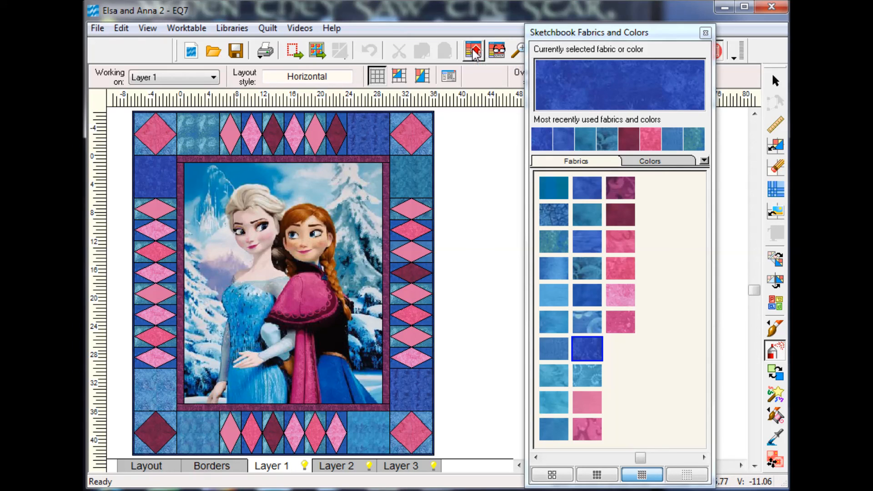